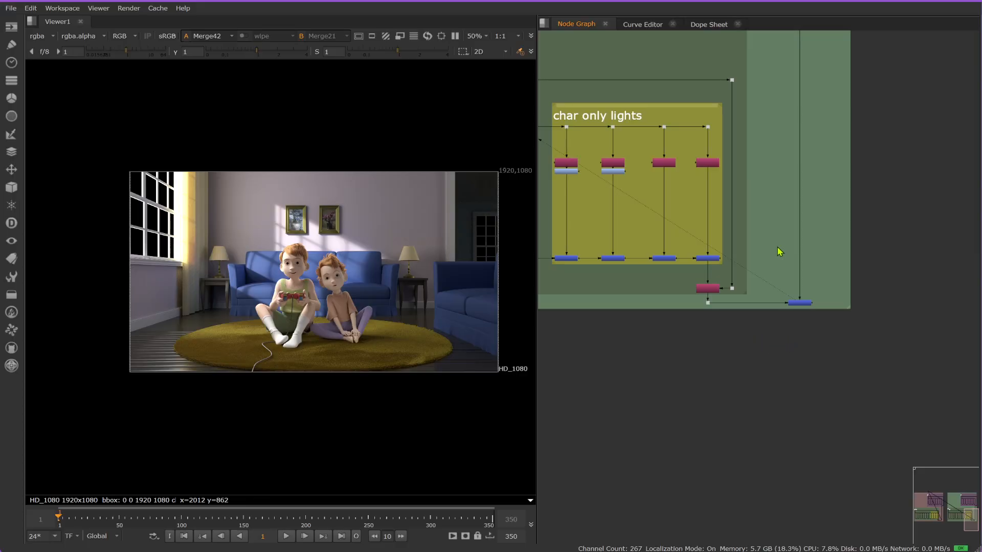
- Add a Constant node beside the pipe below Copy4 in the night backdrop
scroll(780, 252, "down", 3)
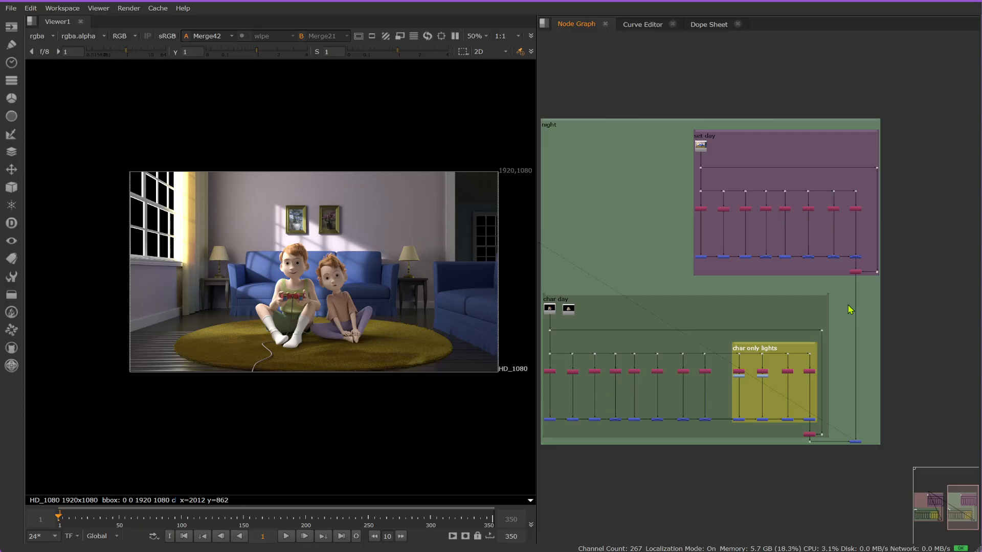
scroll(851, 310, "down", 1)
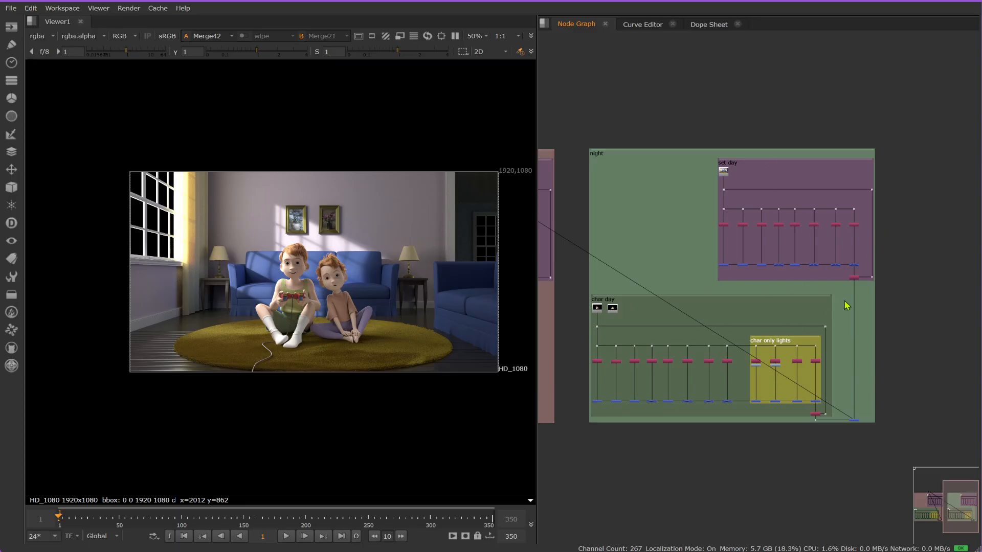
scroll(857, 277, "up", 4)
scroll(824, 320, "up", 3)
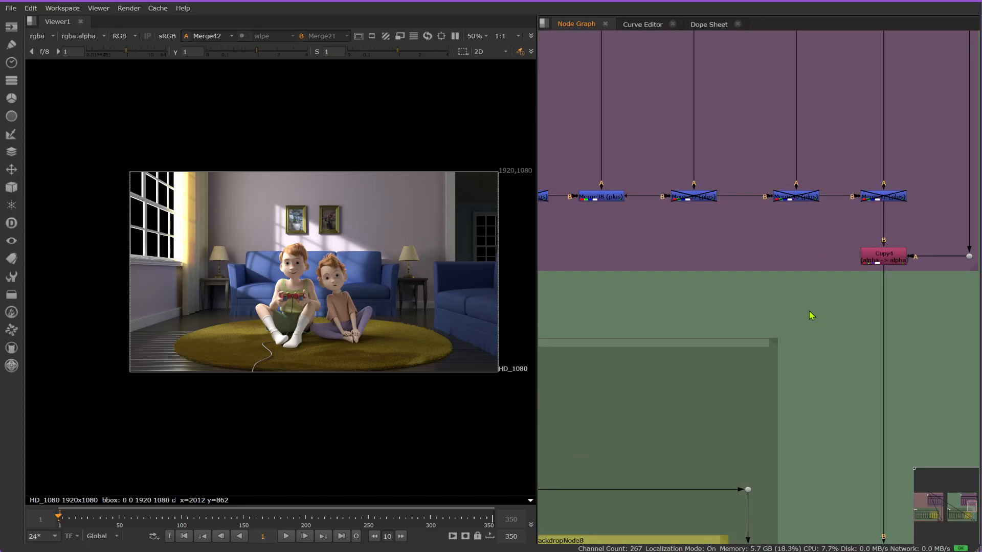
key("Tab")
type("con")
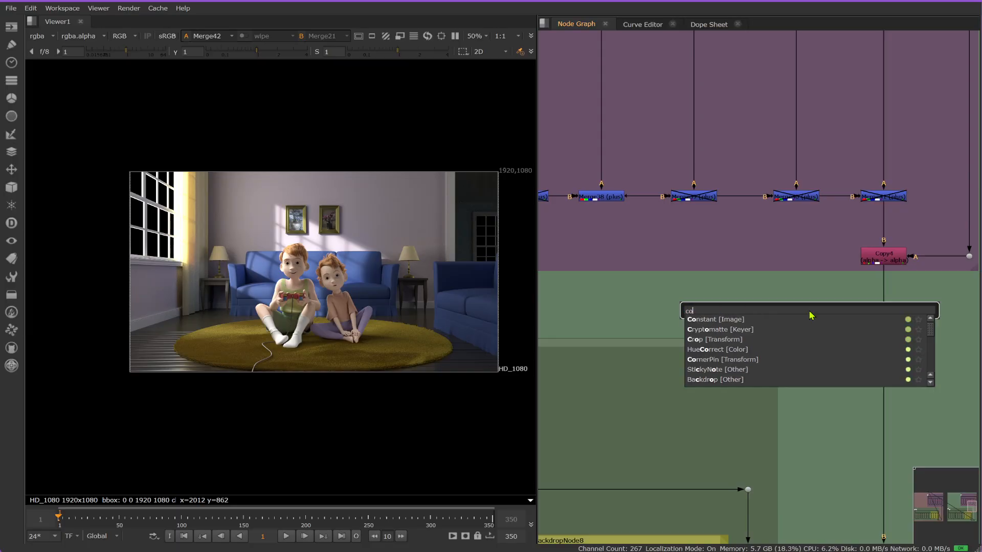
left_click(784, 320)
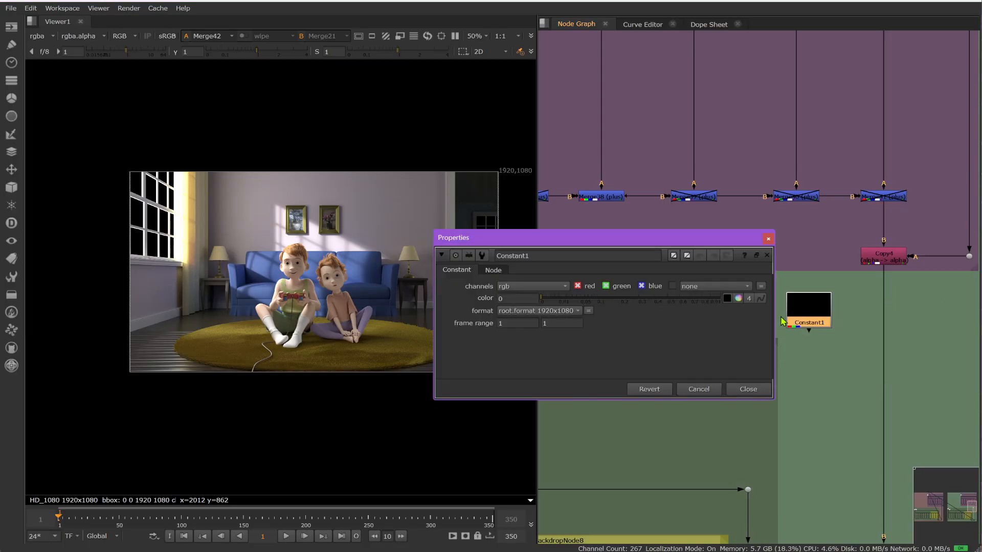
- Set the new Constant's color to light sky blue (0.41, 0.8407, 1) and close its properties
left_click(726, 300)
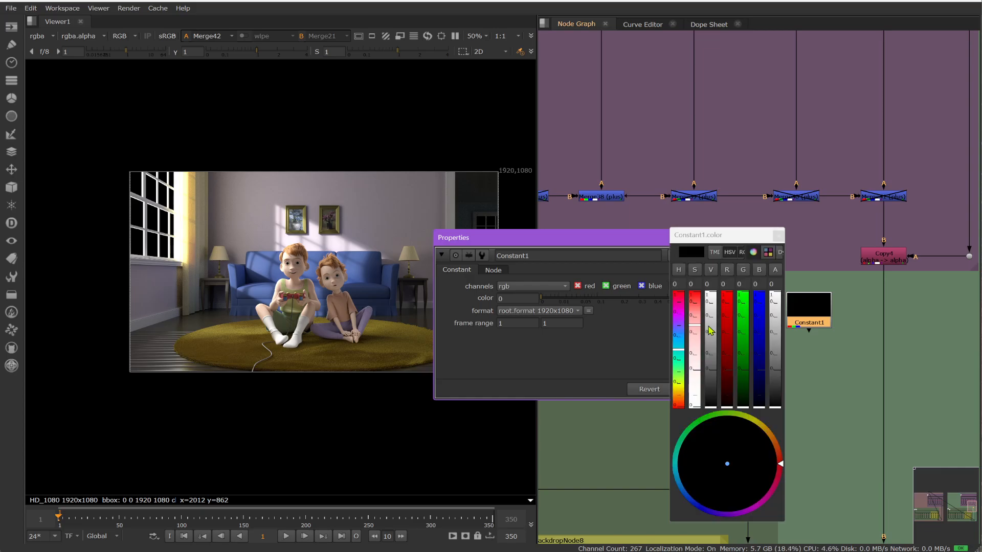
left_click_drag(712, 330, 720, 278)
left_click(694, 318)
left_click_drag(680, 386, 681, 345)
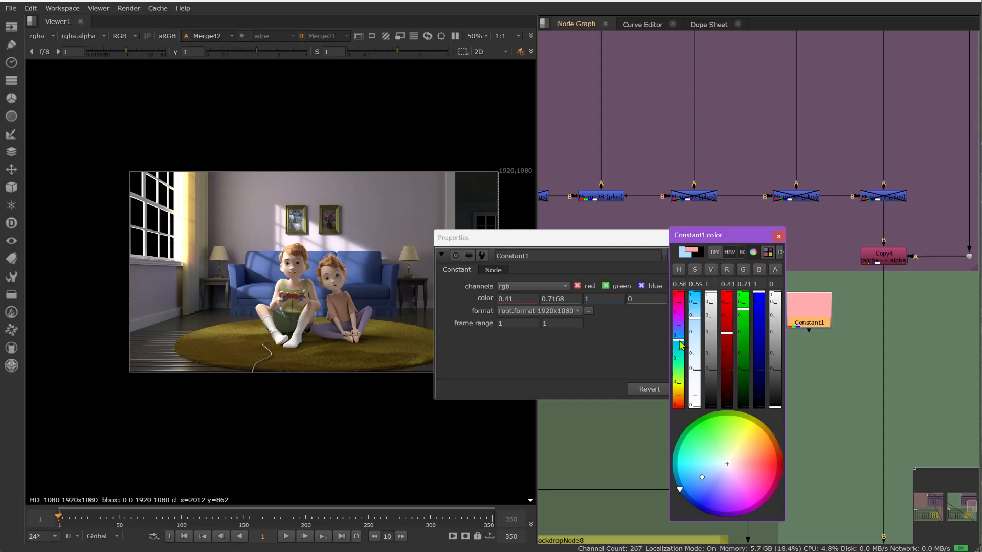
left_click(663, 243)
left_click(646, 224)
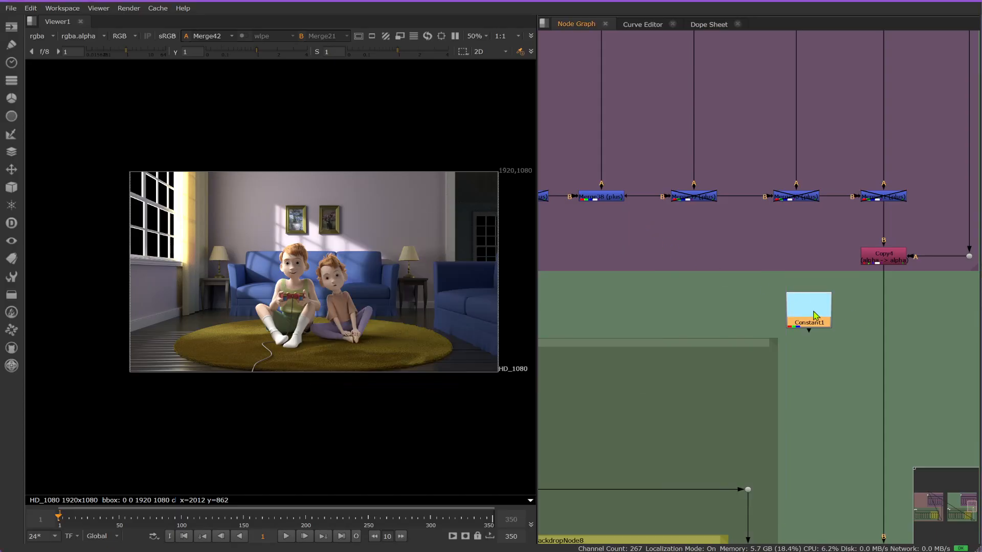
- Merge the Constant into the pipe below Copy4 and set the merge operation to under
left_click_drag(813, 312, 806, 309)
key("m")
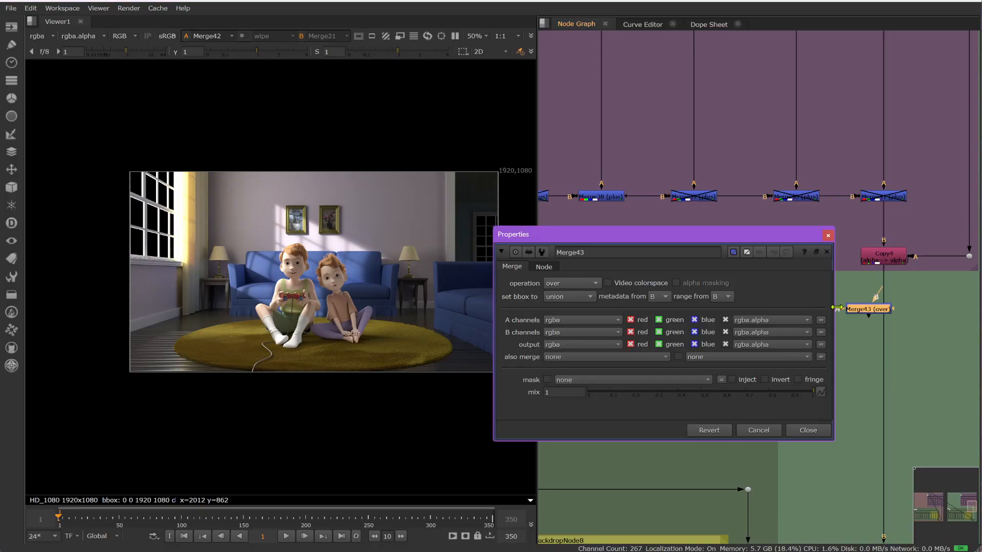
left_click_drag(873, 312, 889, 312)
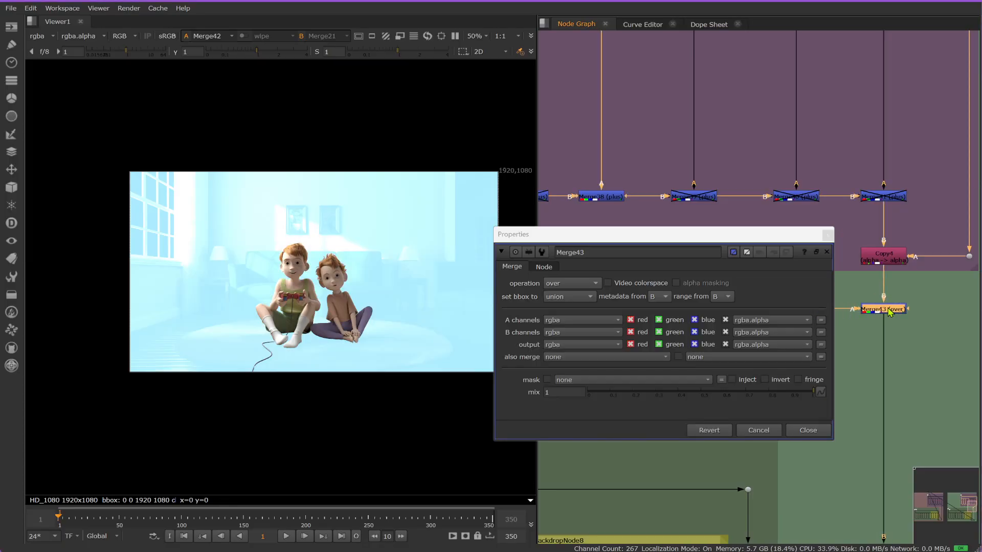
middle_click_drag(921, 367, 903, 220)
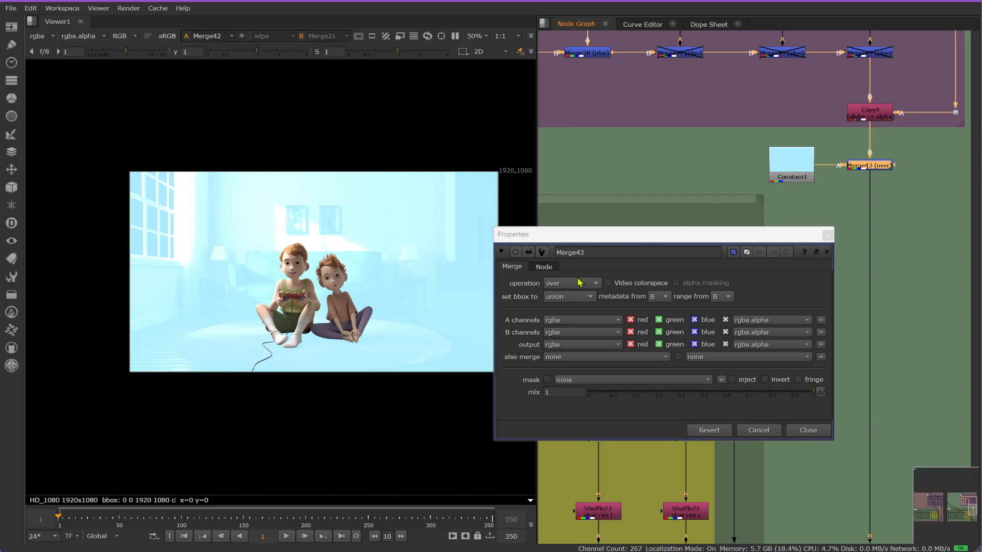
left_click(562, 287)
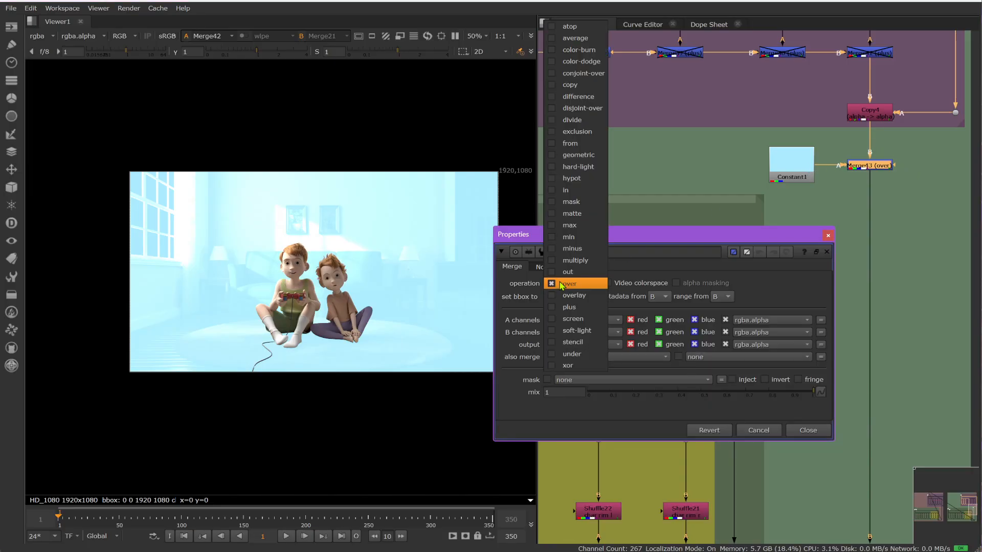
left_click(584, 354)
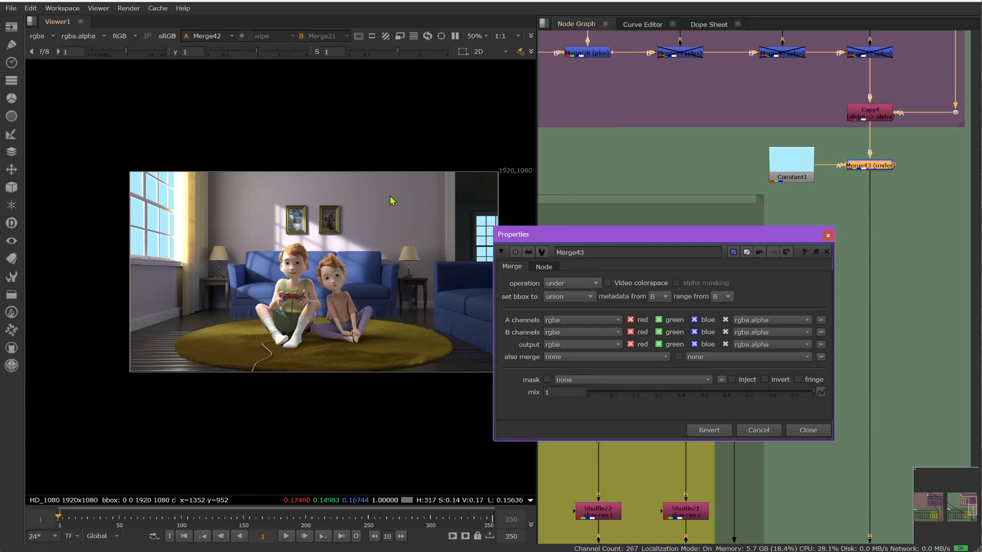
- Lower the Constant's saturation to a paler blue (0.72, 0.9244, 1) and close the open node properties
left_click(807, 174)
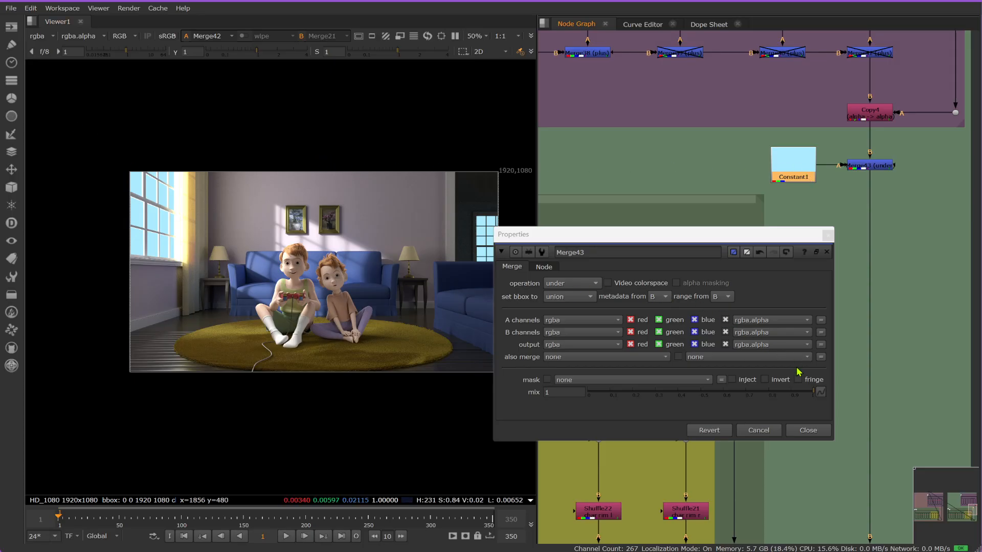
double_click(801, 173)
left_click(723, 154)
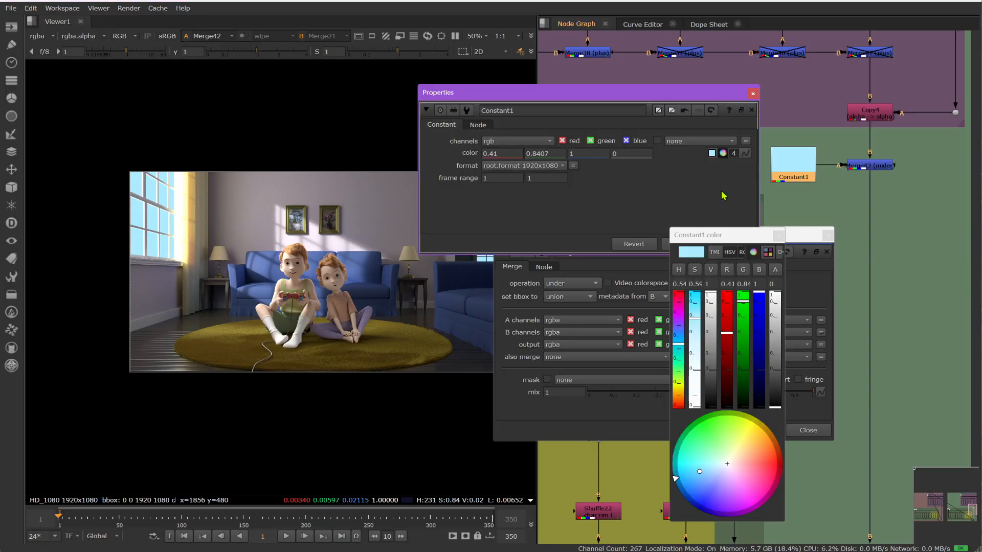
left_click_drag(690, 347, 699, 350)
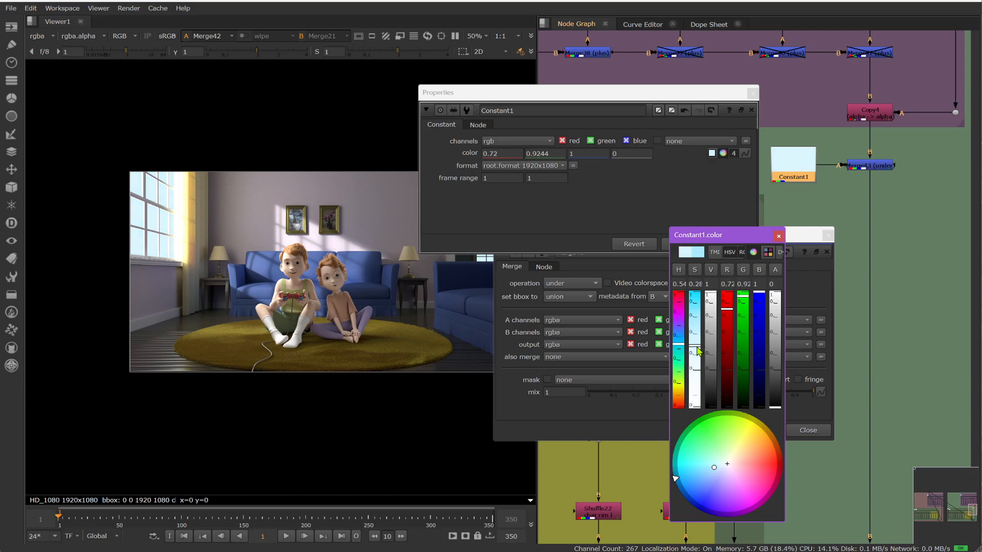
left_click(752, 93)
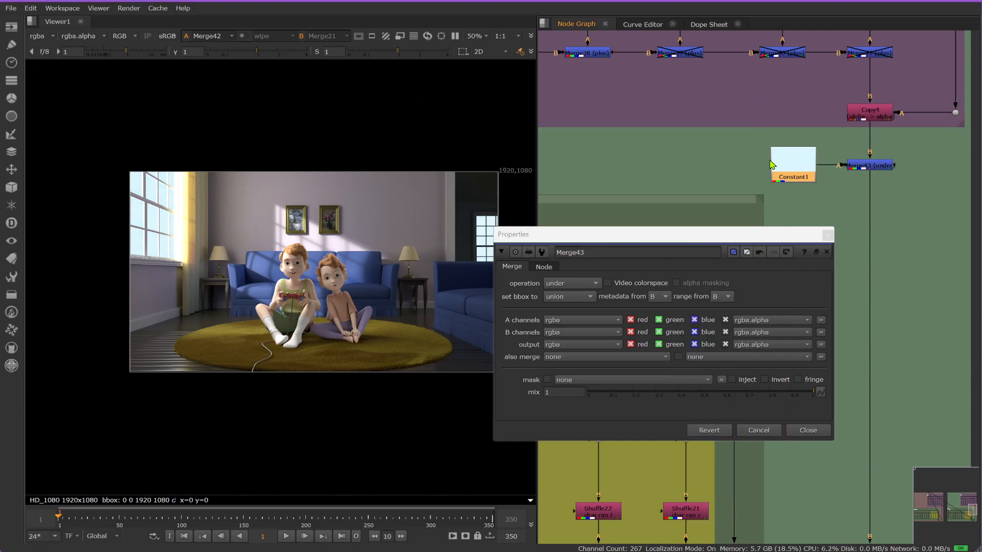
left_click(828, 235)
- Copy the Constant and its under merge into the red backdrop and insert the merge in the pipe below Copy1
left_click_drag(752, 137, 916, 225)
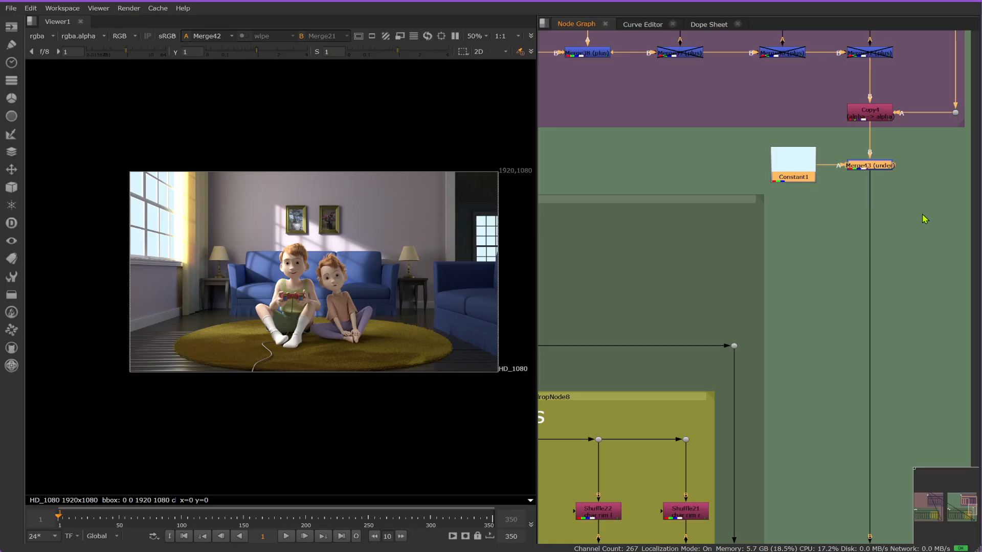
scroll(924, 225, "down", 6)
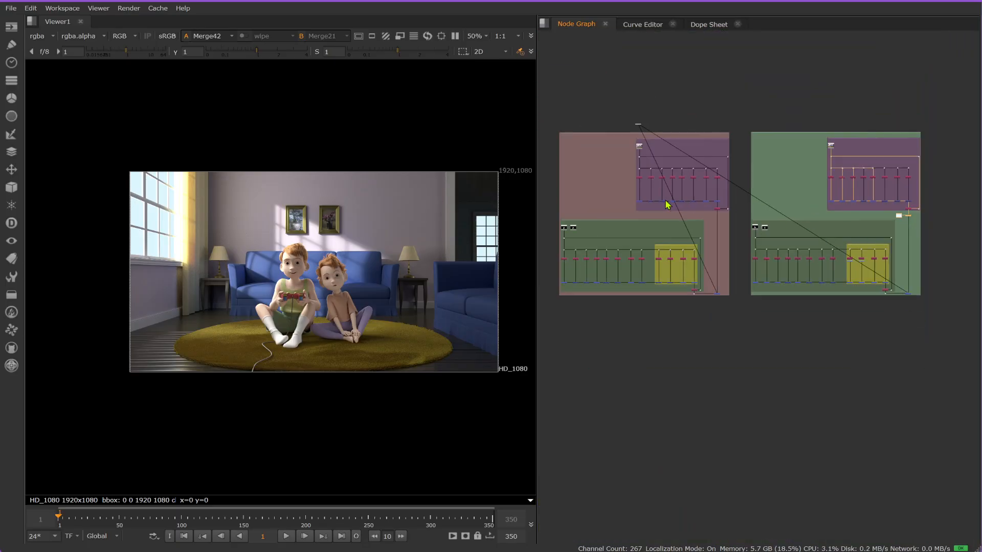
scroll(703, 216, "up", 3)
scroll(724, 222, "up", 4)
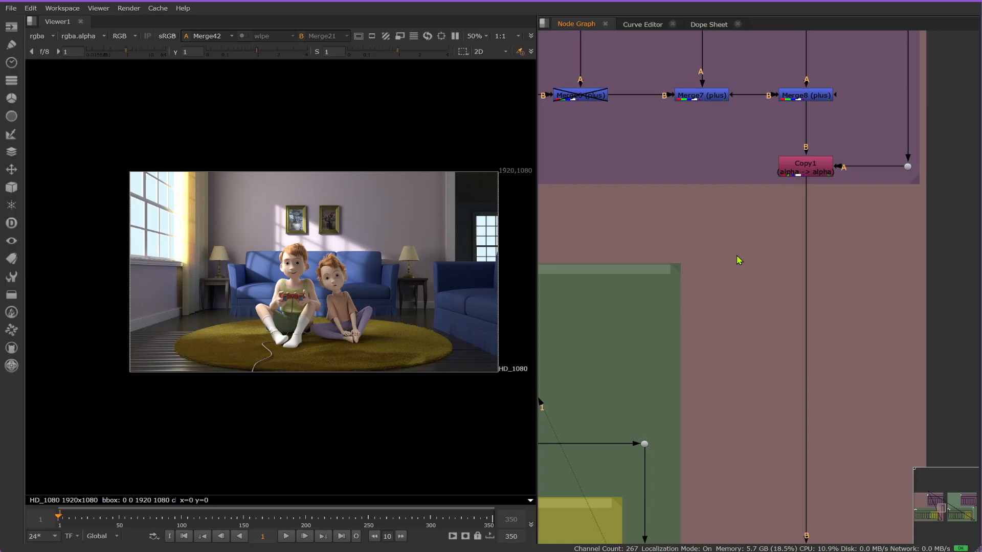
key("ctrl+v")
mouse_move(840, 266)
left_mouse_down()
mouse_move(814, 266)
mouse_move(822, 268)
left_mouse_up()
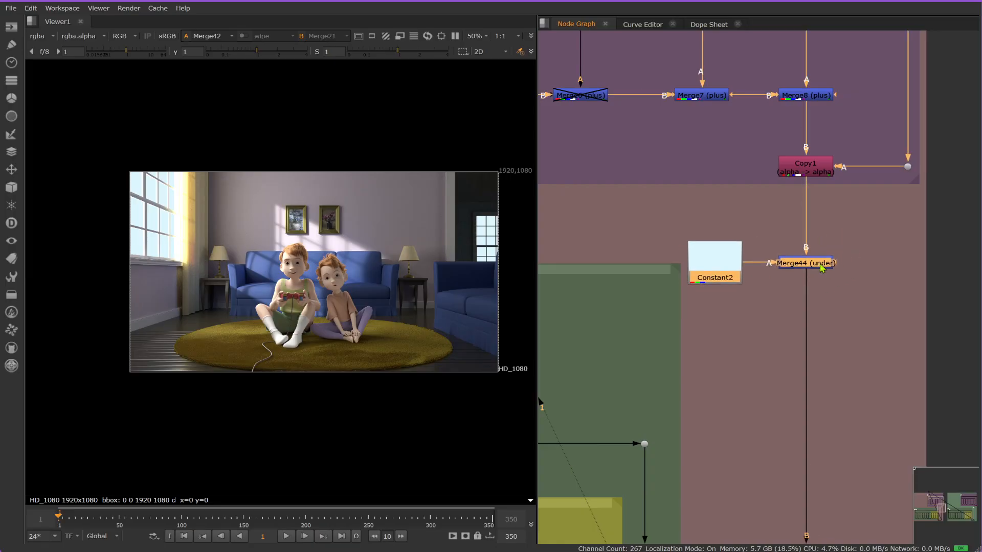
- With the red backdrop's final merge in the viewer, set the copied Constant's color to dark blue (0.0076, 0.029792, 0.038)
scroll(758, 206, "down", 4)
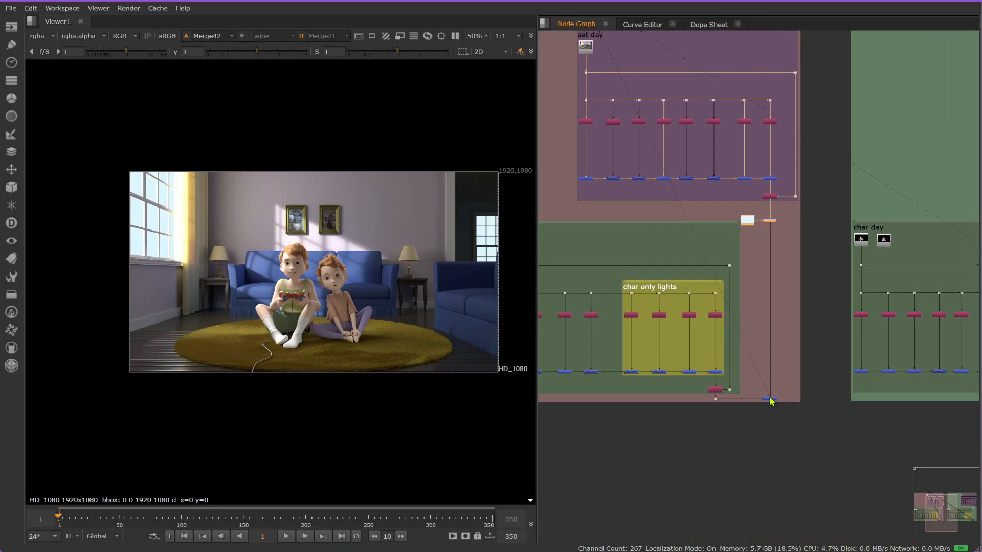
left_click(771, 399)
key("1")
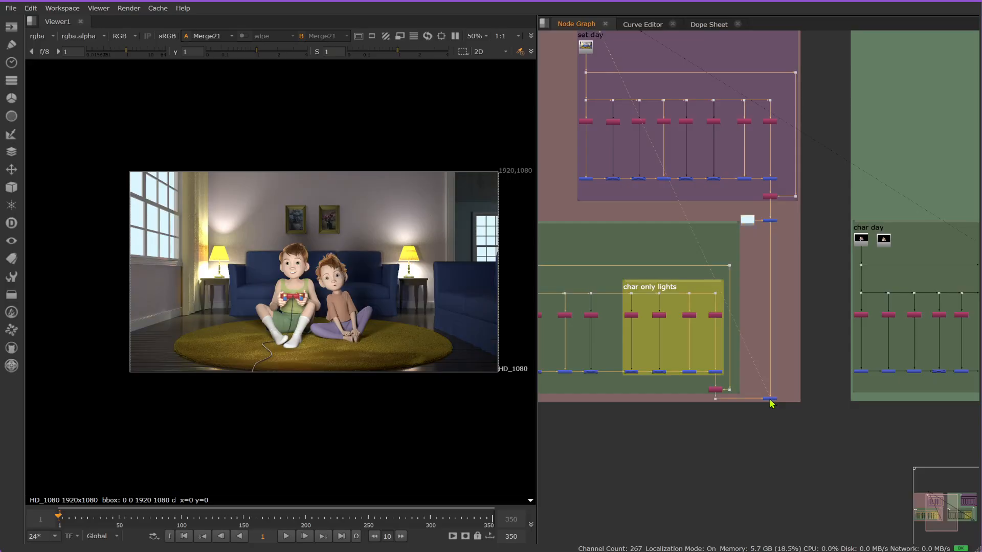
double_click(748, 219)
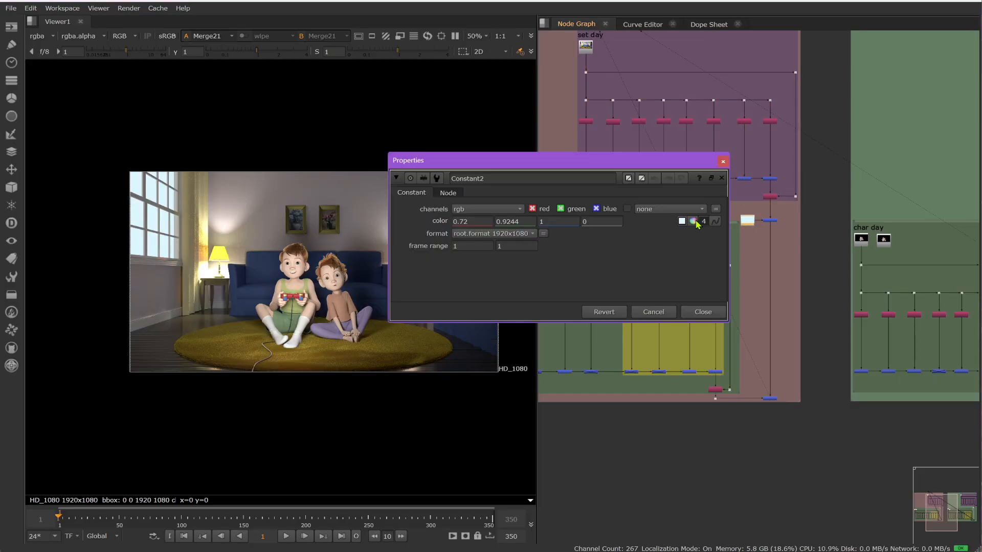
left_click(694, 221)
left_click_drag(711, 347, 694, 302)
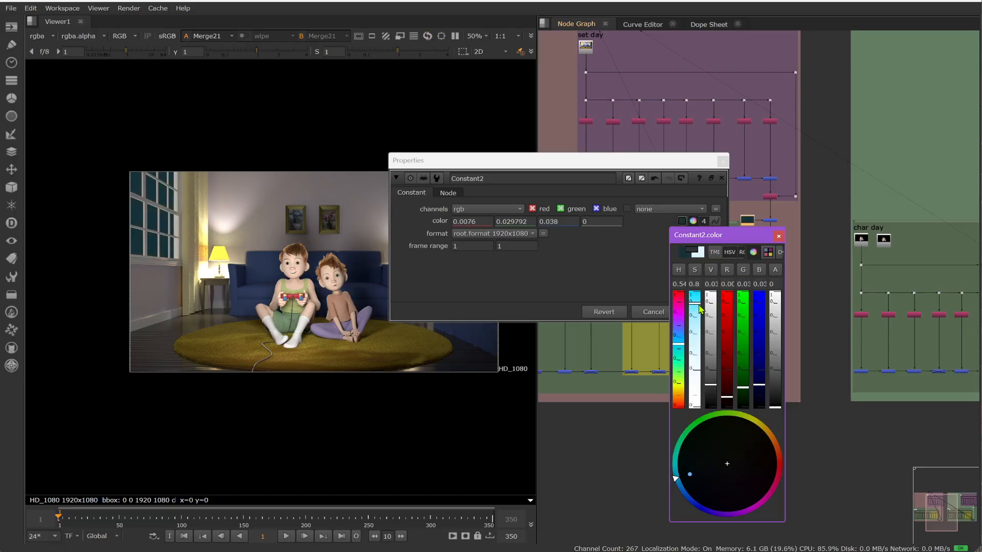
left_click(722, 161)
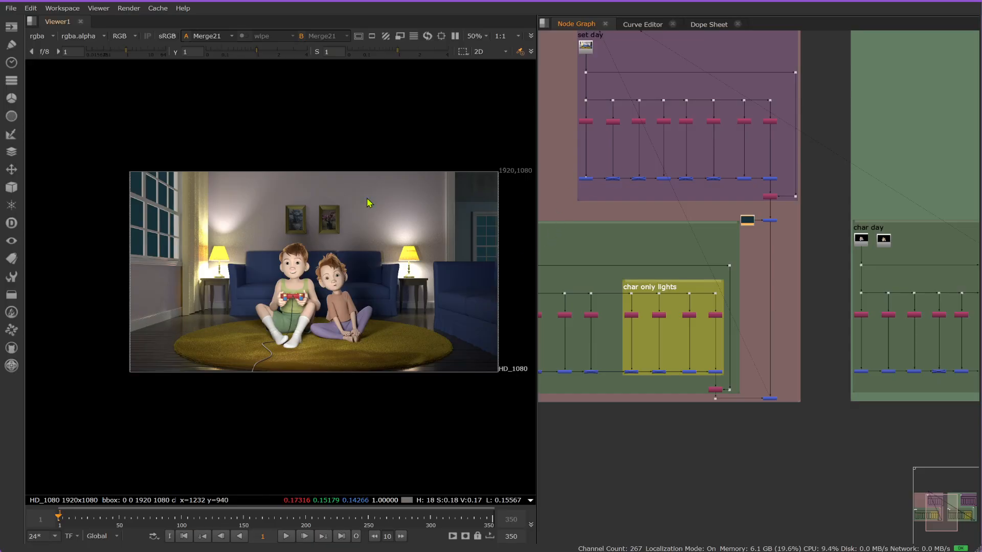
- Switch the viewer repeatedly between the final merges of the two backdrops to compare their lighting and window backgrounds
key("2")
key("2")
key("2")
key("2")
key("2")
key("2")
key("2")
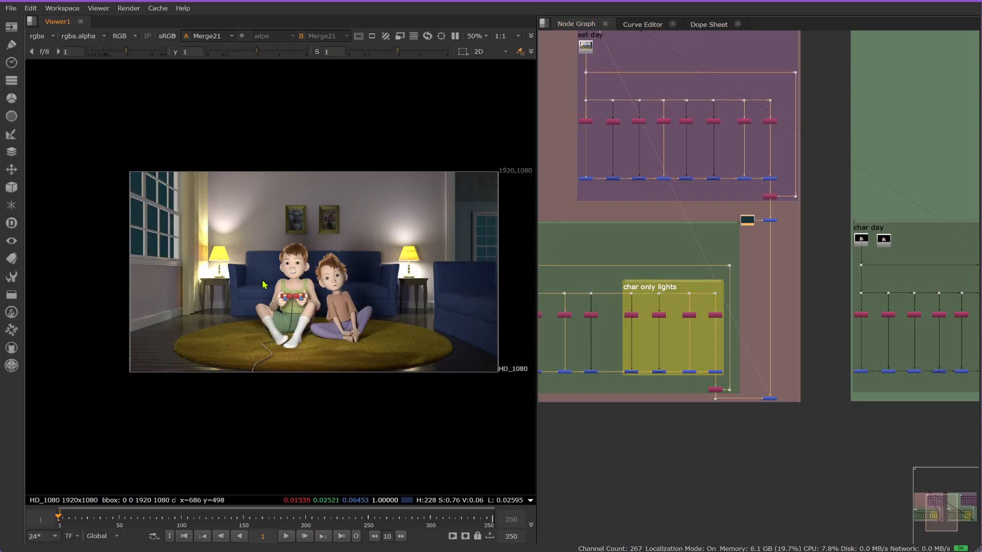
key("2")
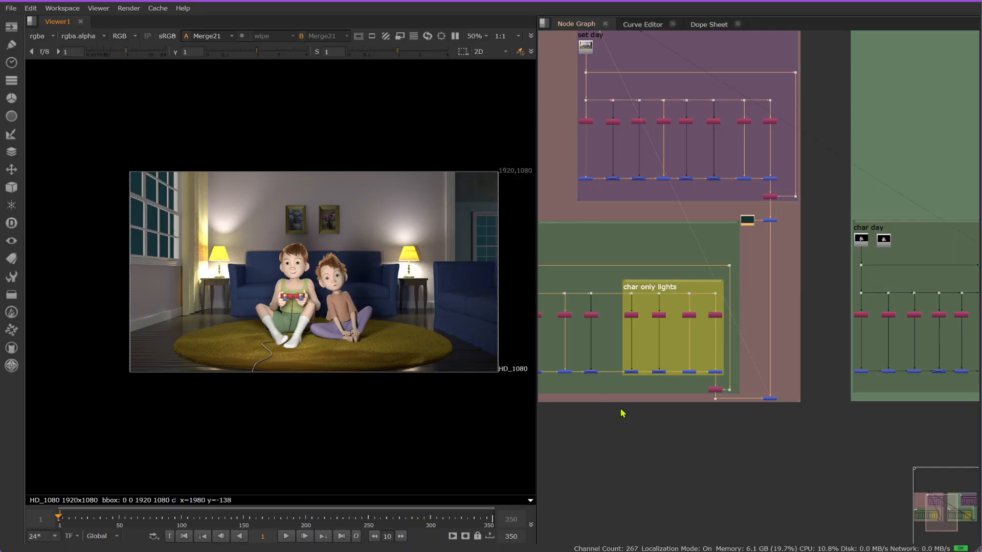
- View the final merge of the red backdrop once more, followed by the final merge of the night backdrop
key("1")
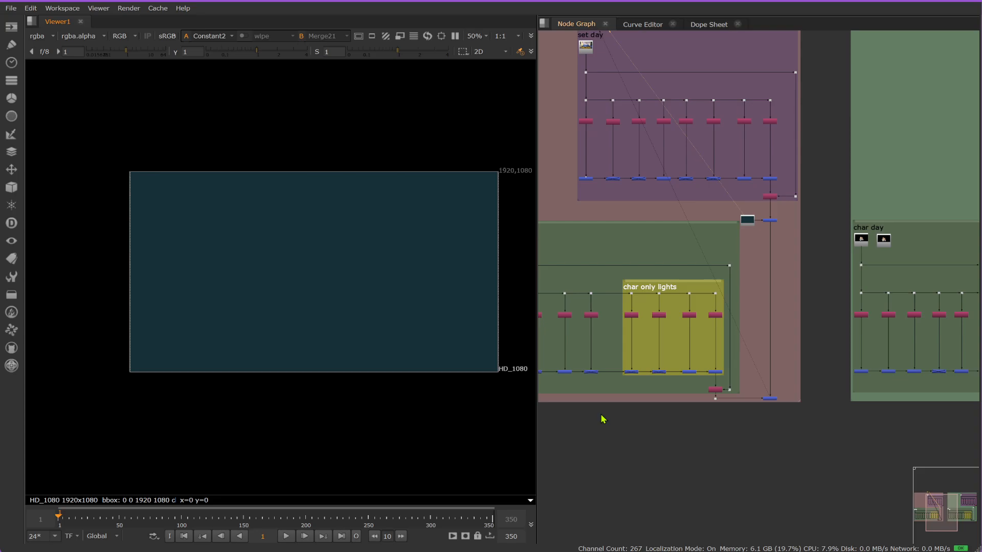
left_click(770, 398)
key("1")
scroll(646, 354, "down", 5)
scroll(884, 374, "up", 4)
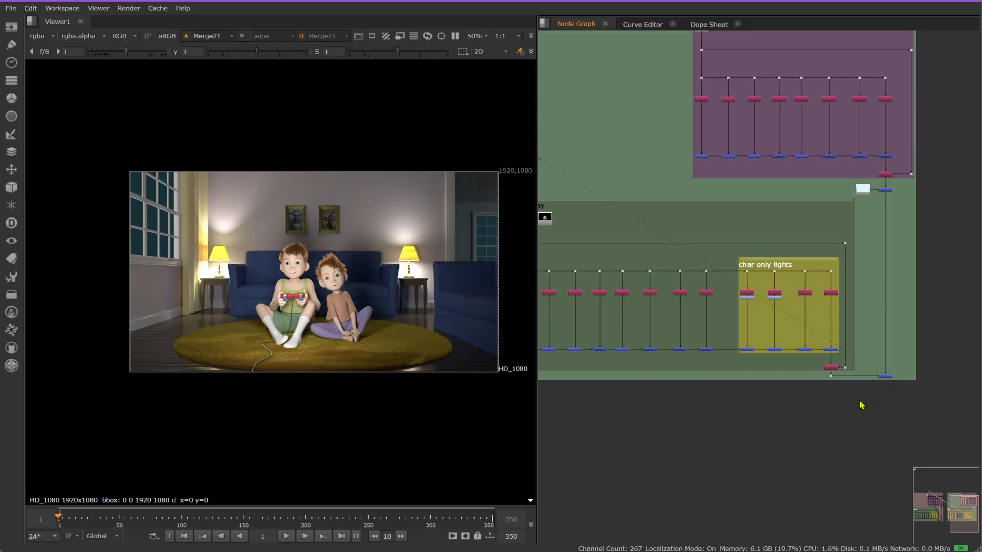
key("1")
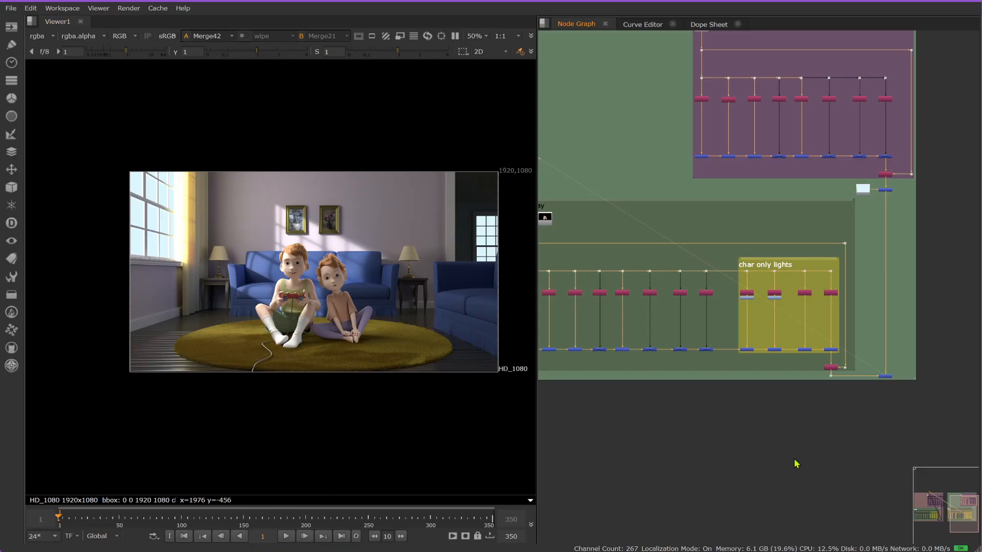
- Add an unconnected Merge node in the empty space below the two backdrops
scroll(894, 276, "down", 3)
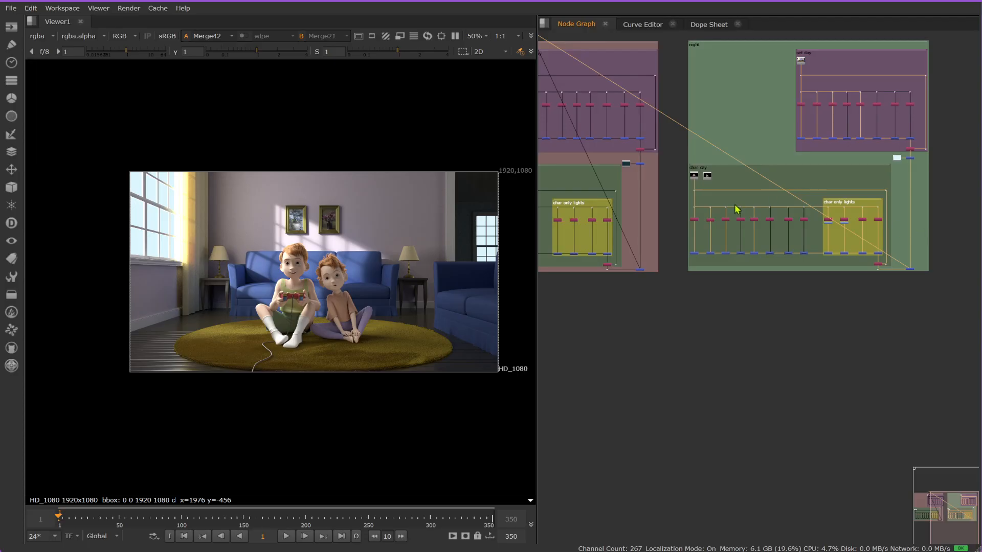
middle_click_drag(693, 253, 699, 291)
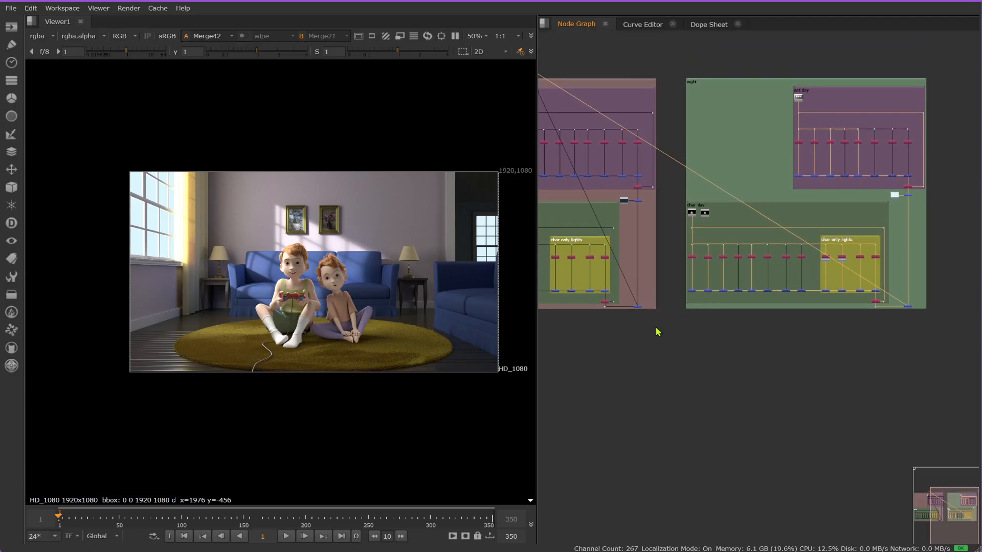
scroll(702, 357, "up", 3)
left_click(695, 354)
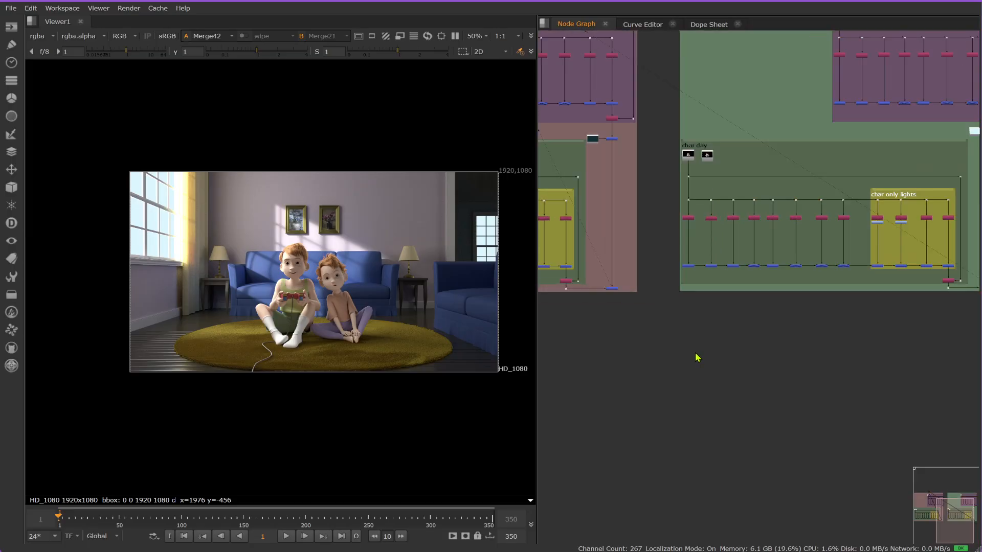
key("m")
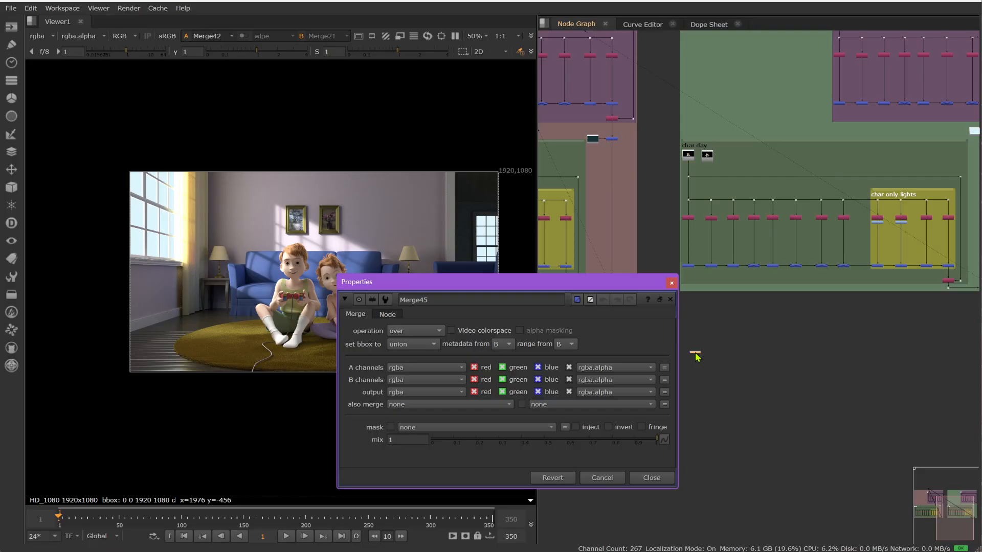
- Delete the unconnected Merge node and add a Dissolve node in the empty space below the two backdrops
middle_click_drag(698, 346, 725, 261)
key("Delete")
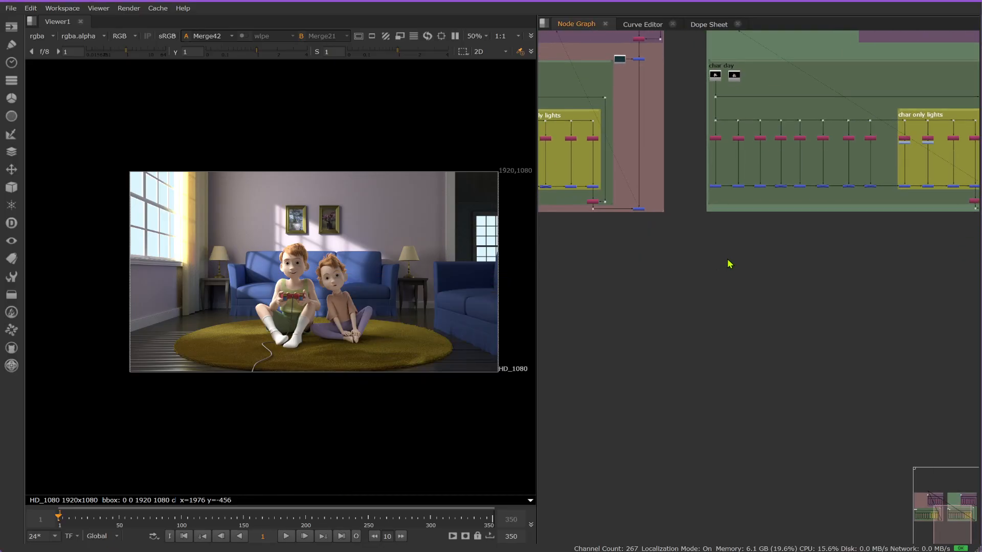
scroll(724, 257, "up", 3)
scroll(727, 261, "down", 3)
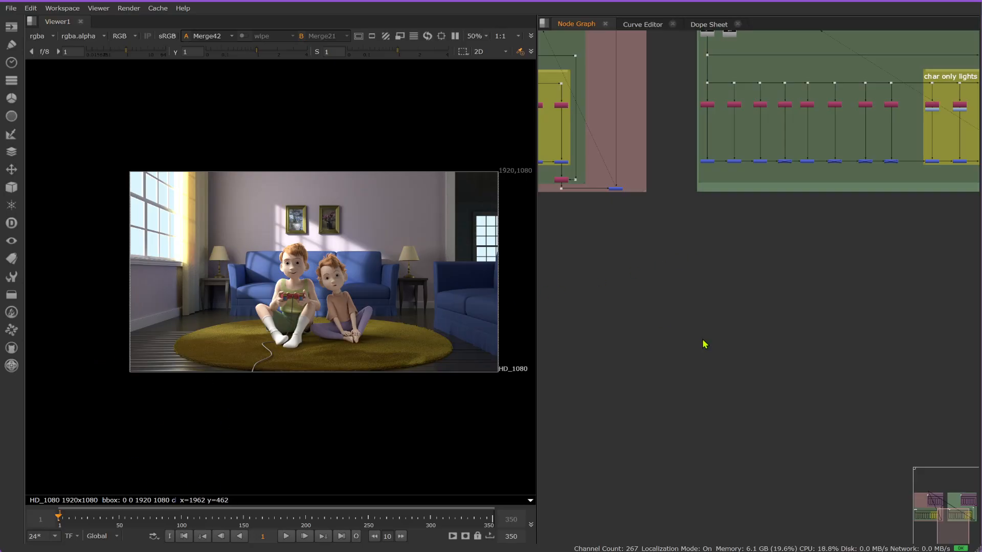
key("Tab")
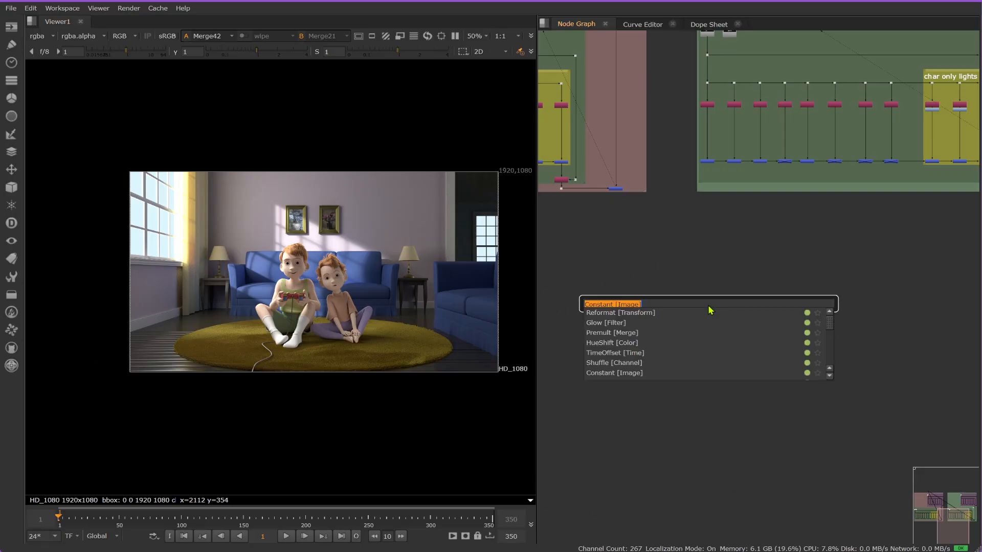
type("di")
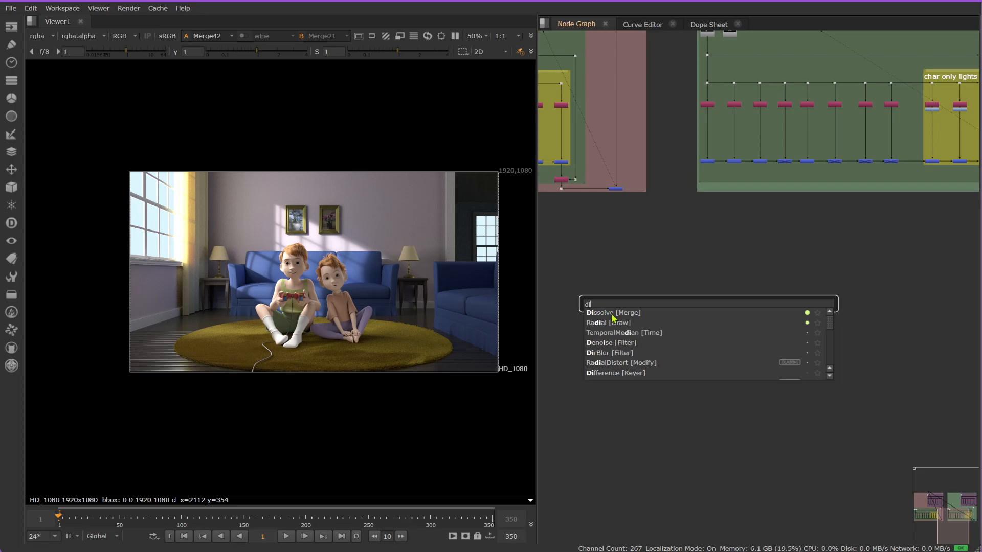
left_click(612, 314)
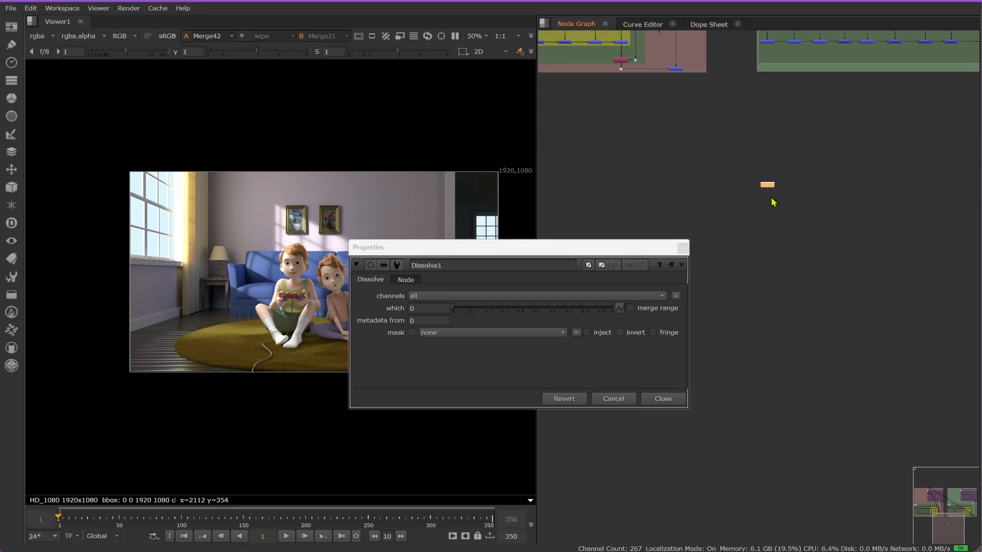
- Connect the Dissolve's input 0 to the red backdrop's final merge and input 1 to the green backdrop's final merge
scroll(708, 224, "up", 3)
left_click_drag(728, 256, 763, 225)
scroll(763, 225, "up", 3)
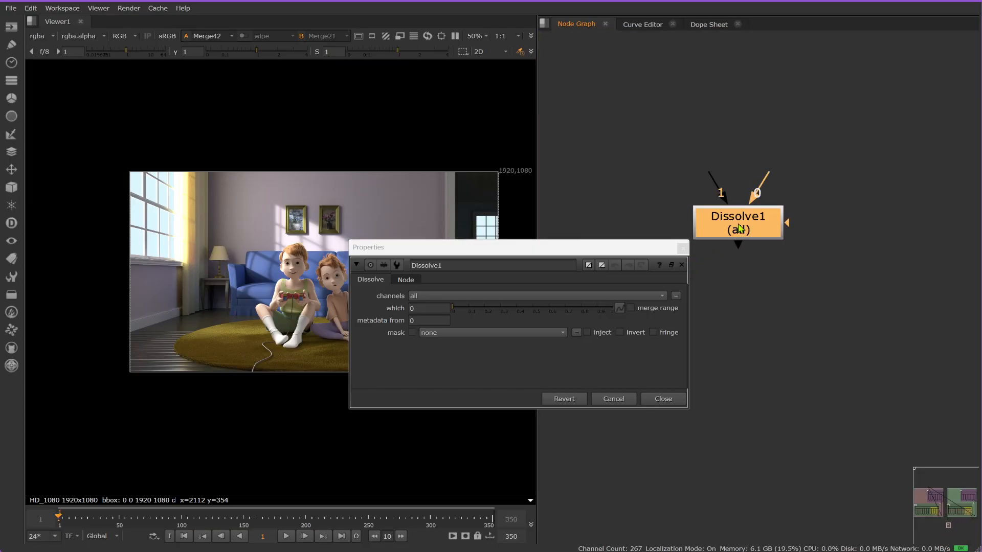
scroll(744, 263, "down", 6)
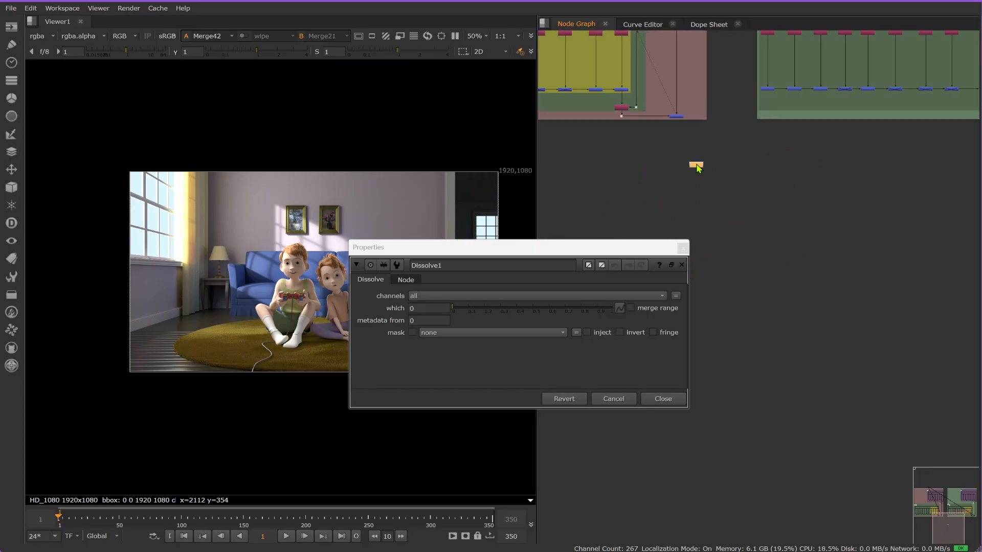
scroll(711, 154, "up", 3)
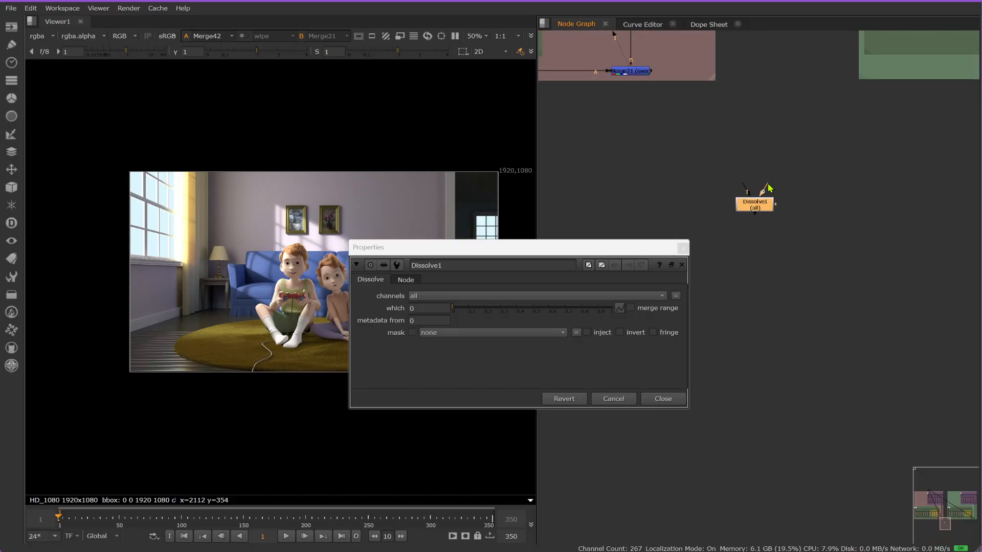
left_click_drag(769, 188, 631, 73)
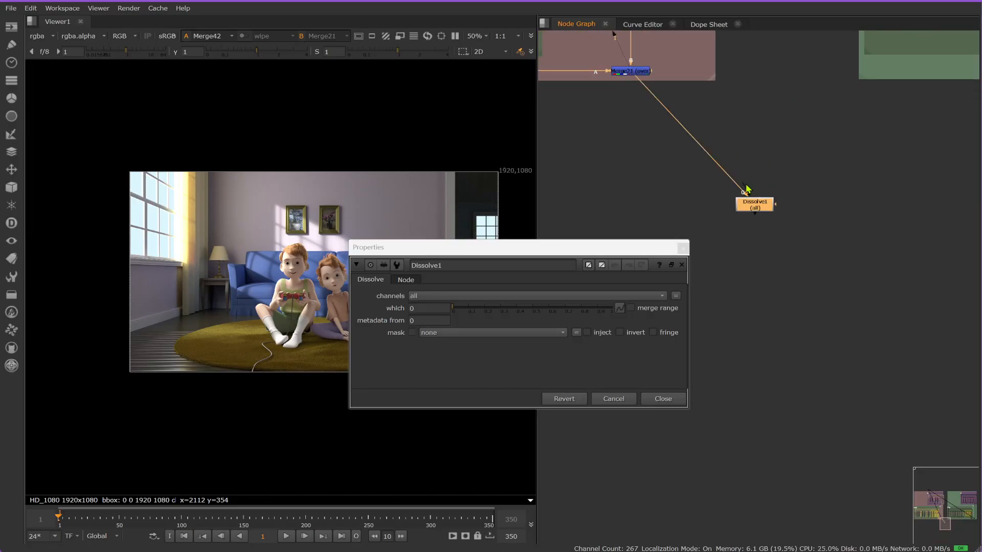
left_click(743, 188)
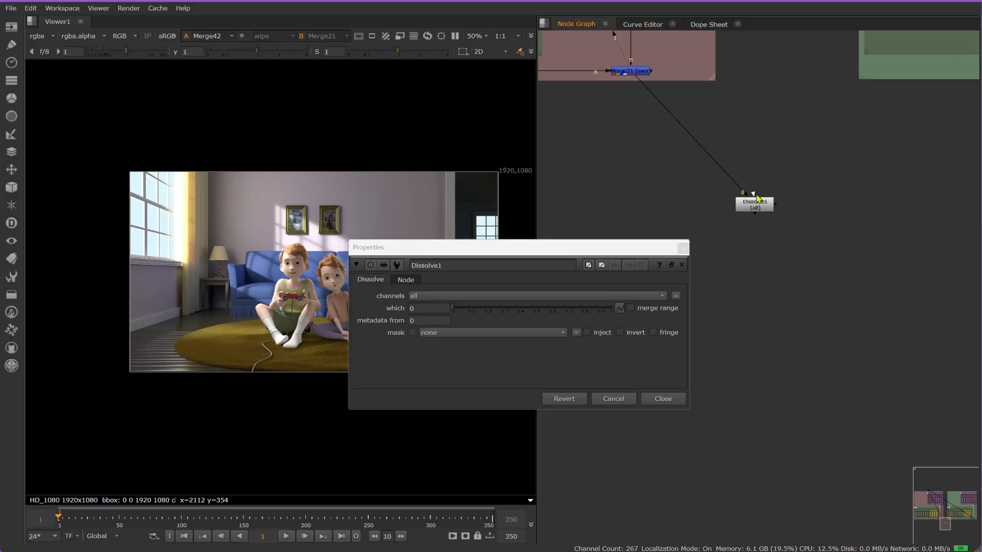
scroll(749, 187, "down", 5)
scroll(884, 160, "up", 3)
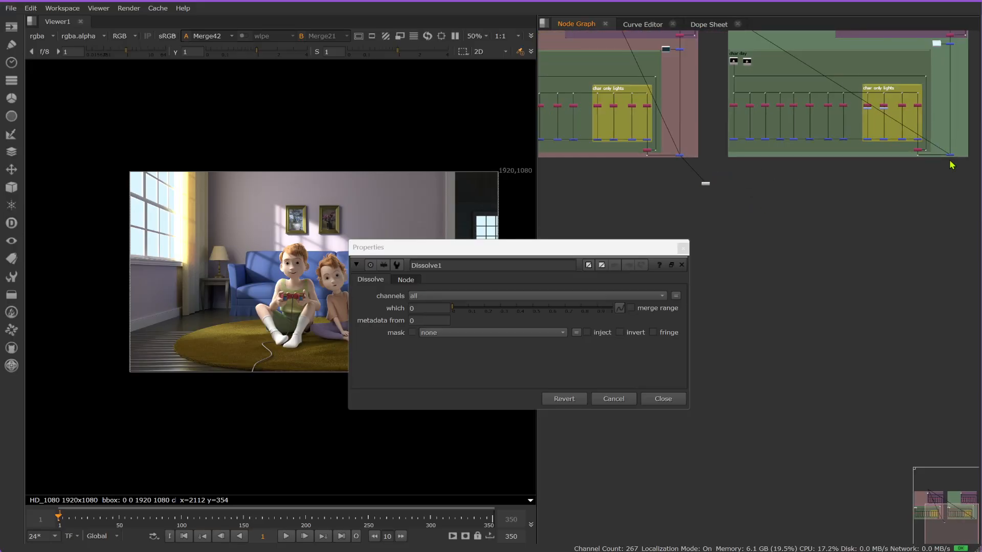
scroll(953, 164, "up", 2)
scroll(945, 167, "down", 3)
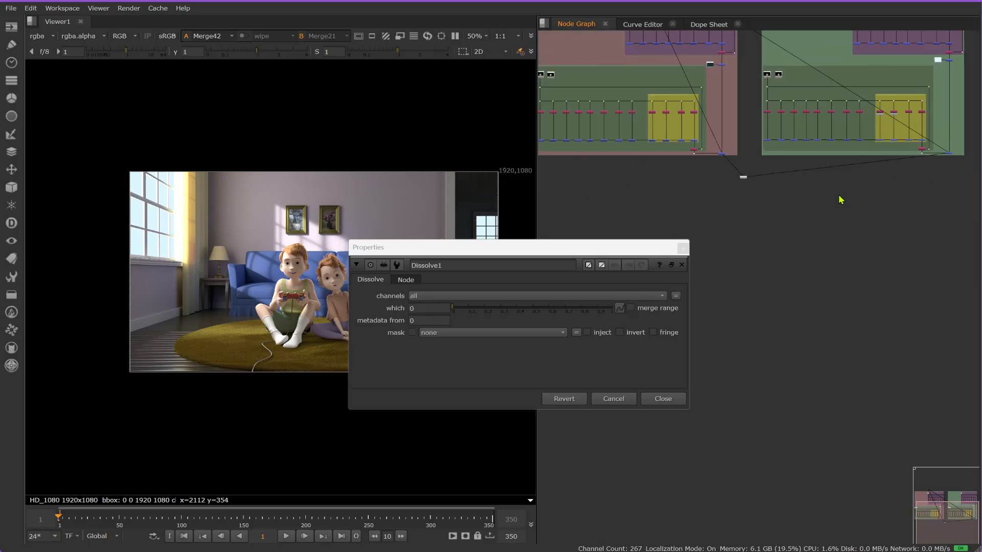
- Move the Dissolve node midway between the two final merges, lower it, and close its properties
left_click_drag(747, 183, 839, 178)
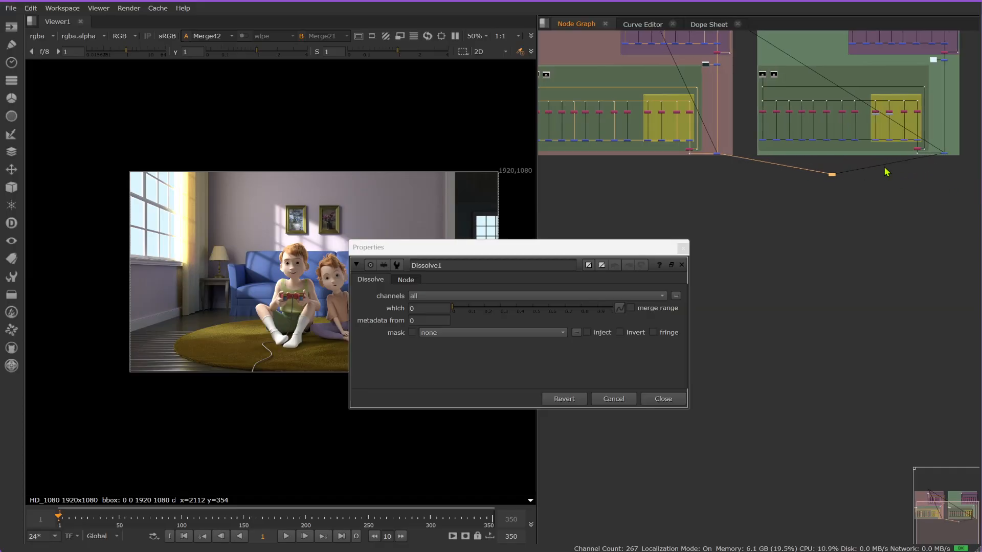
middle_click_drag(887, 172, 806, 176)
left_click(683, 248)
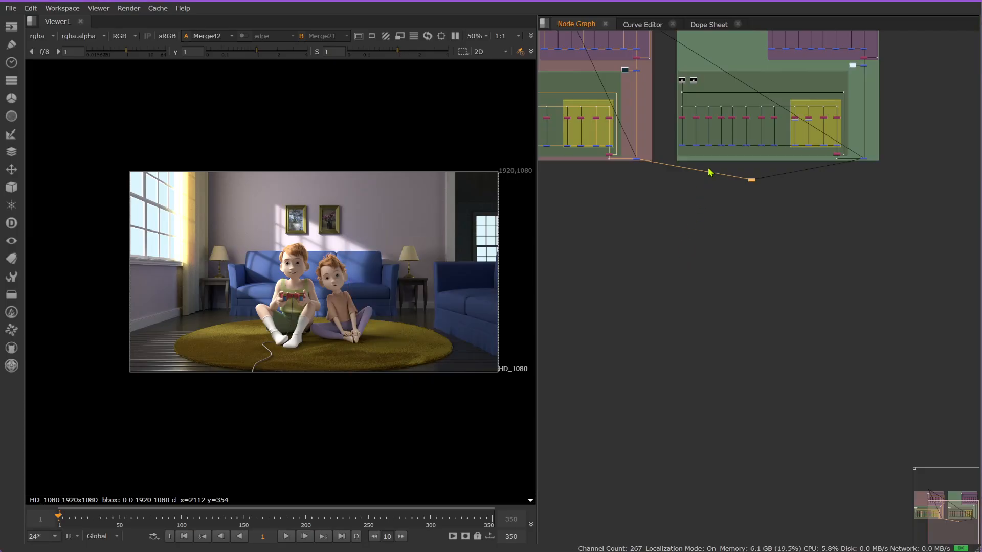
scroll(756, 128, "up", 3)
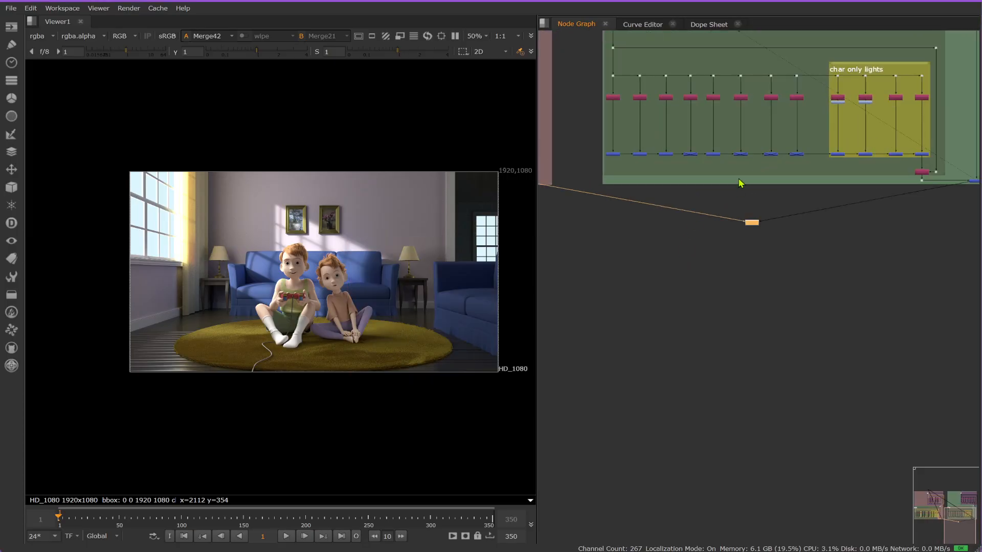
left_click_drag(753, 226, 750, 284)
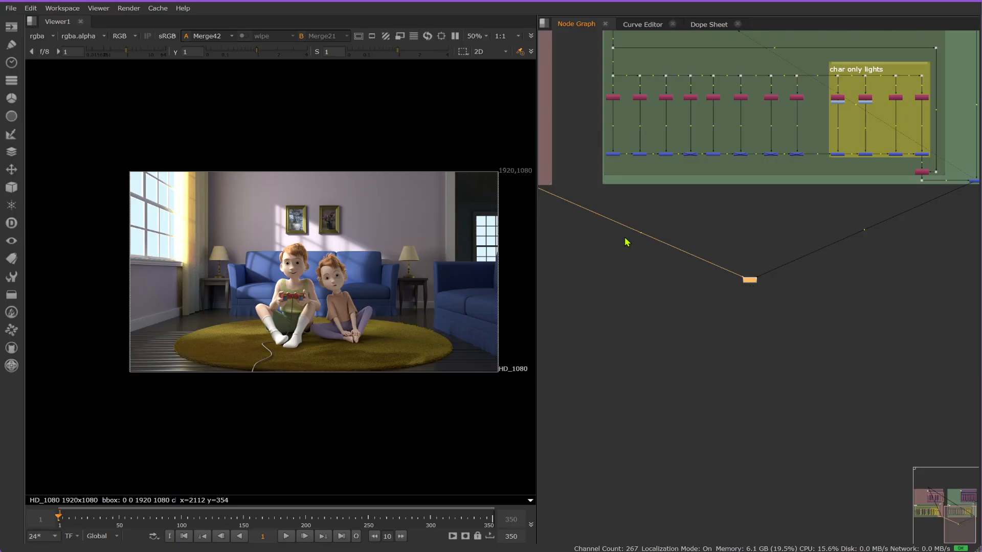
- Insert a Dot in each Dissolve connection directly below its final merge, and align both Dots level with the Dissolve
left_click_drag(640, 234, 563, 239, "ctrl")
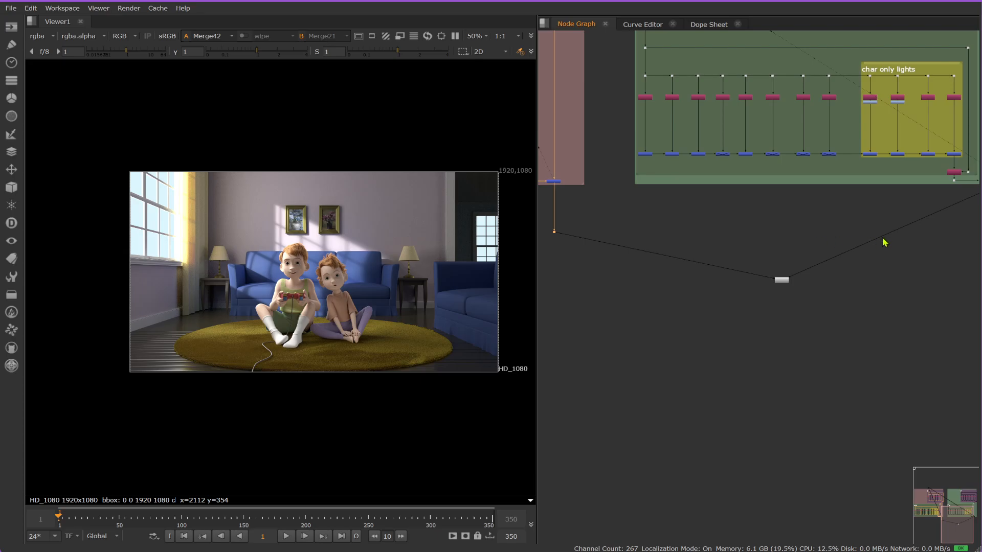
left_click_drag(885, 237, 954, 234, "ctrl")
scroll(906, 221, "down", 2)
left_click_drag(802, 262, 802, 234)
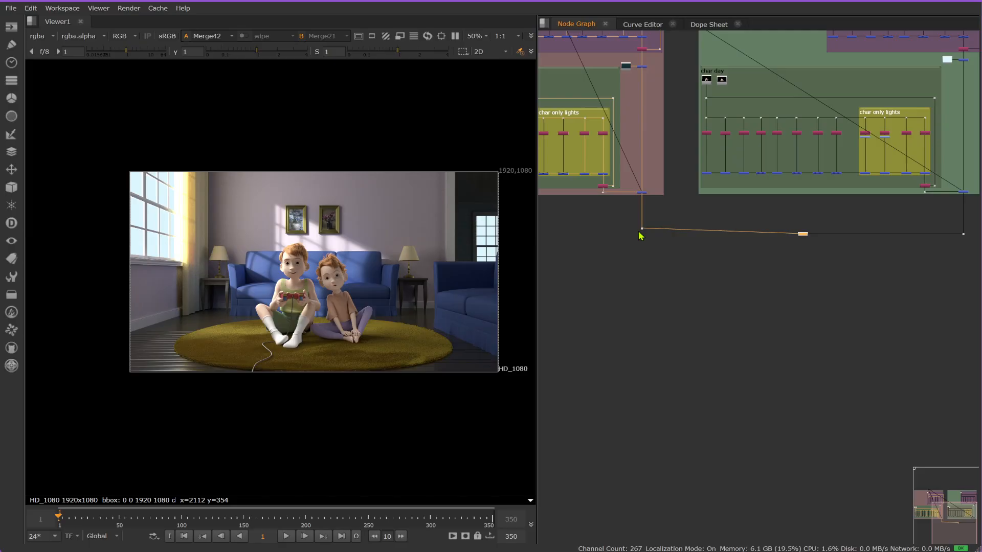
left_click_drag(643, 233, 644, 236)
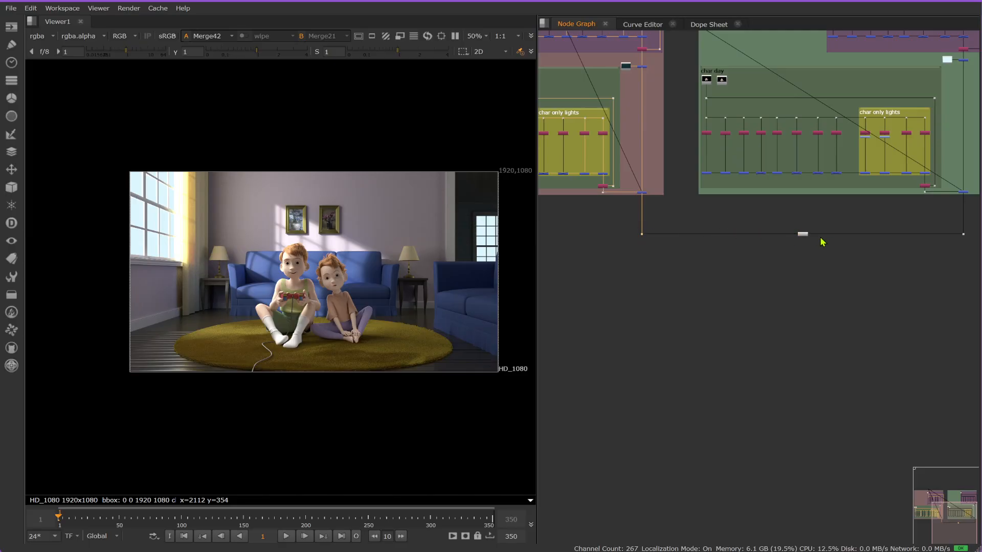
scroll(798, 220, "down", 2)
scroll(808, 226, "up", 2)
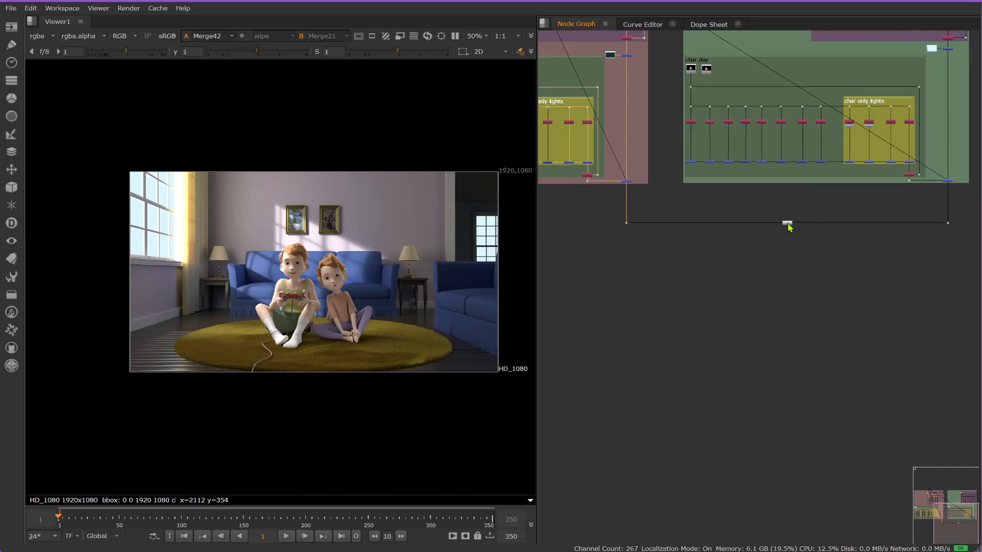
left_click(799, 224)
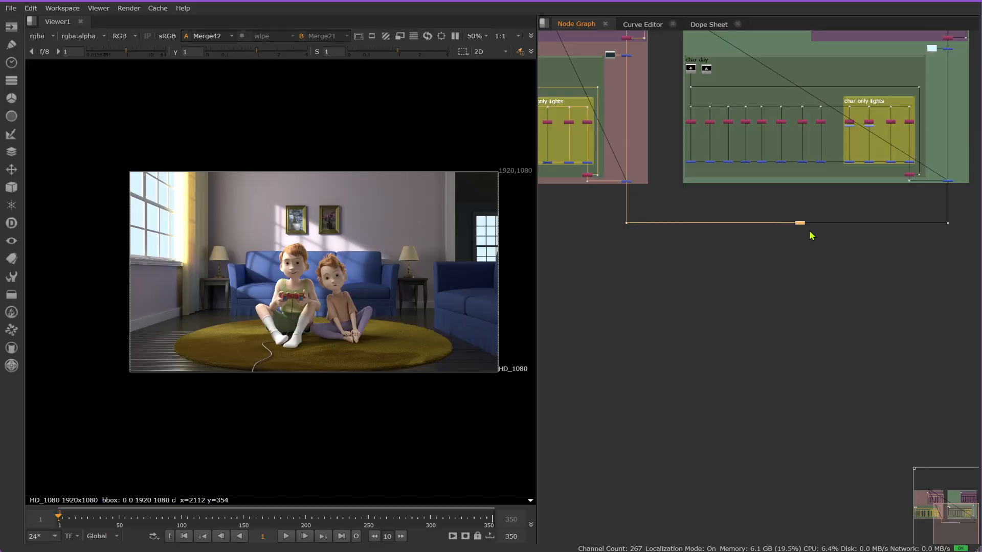
- Show the Dissolve's output in the viewer and realign the node with the two Dots
key("Tab")
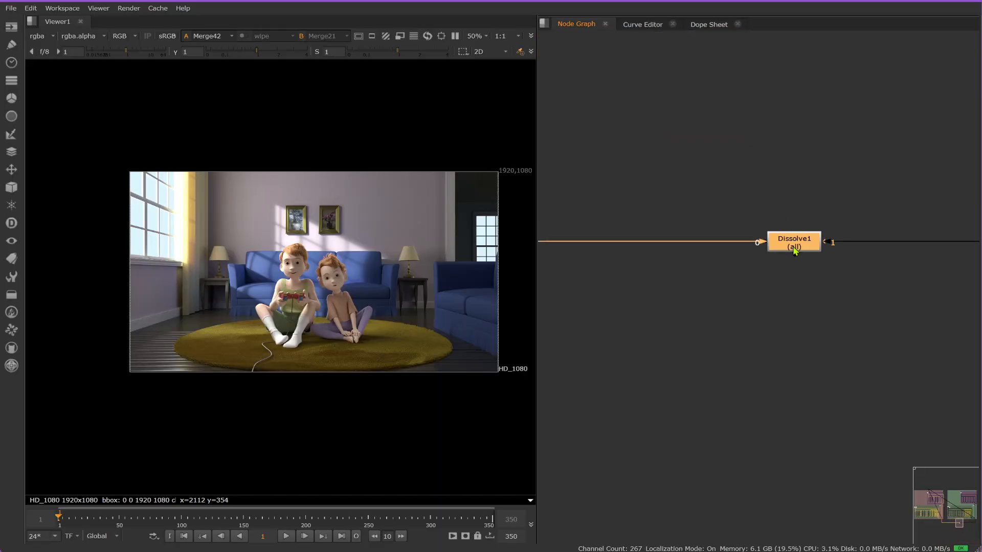
key("1")
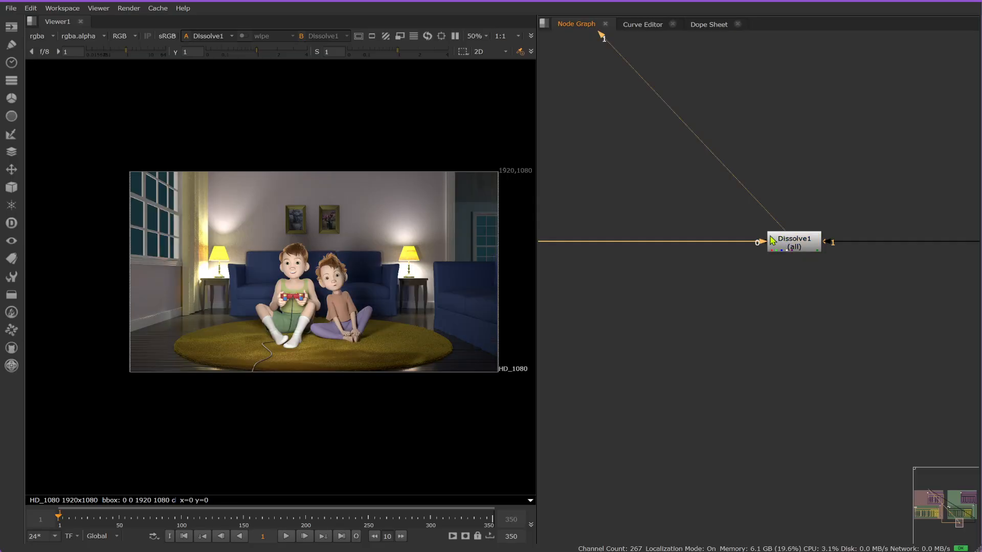
left_click_drag(791, 244, 760, 333)
scroll(731, 489, "down", 5)
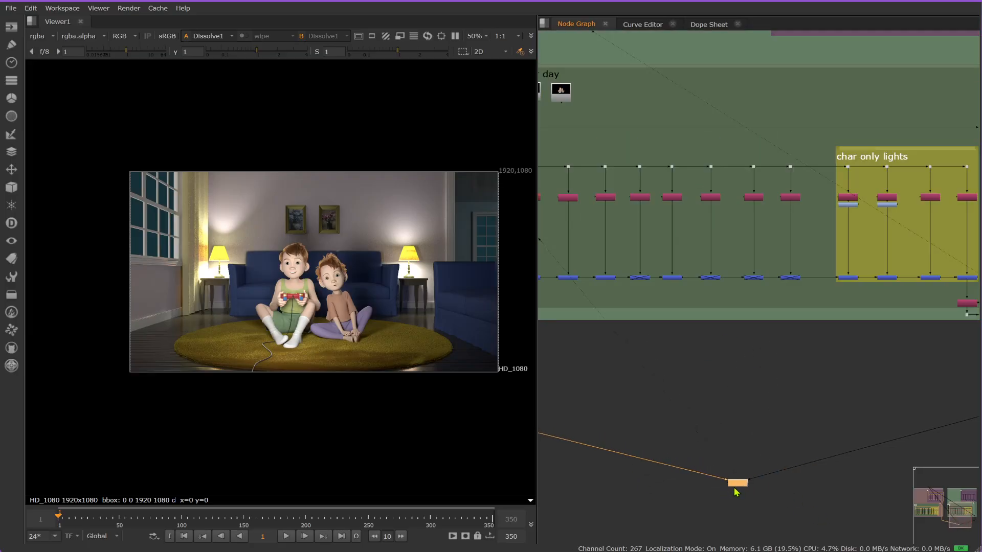
left_click_drag(736, 482, 750, 406)
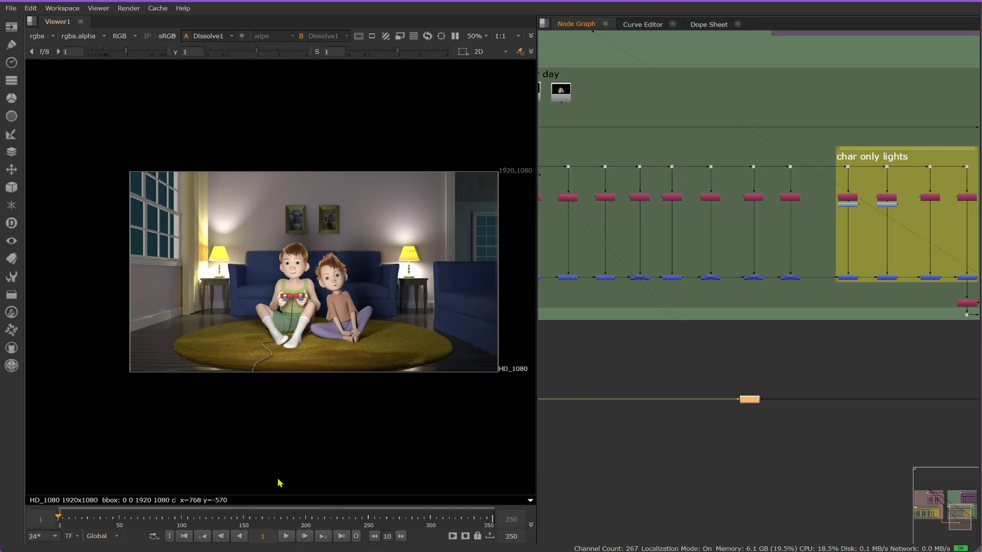
- Set a keyframe of 0 on the Dissolve's which value at frame 1, with its properties moved clear of the viewer
double_click(748, 402)
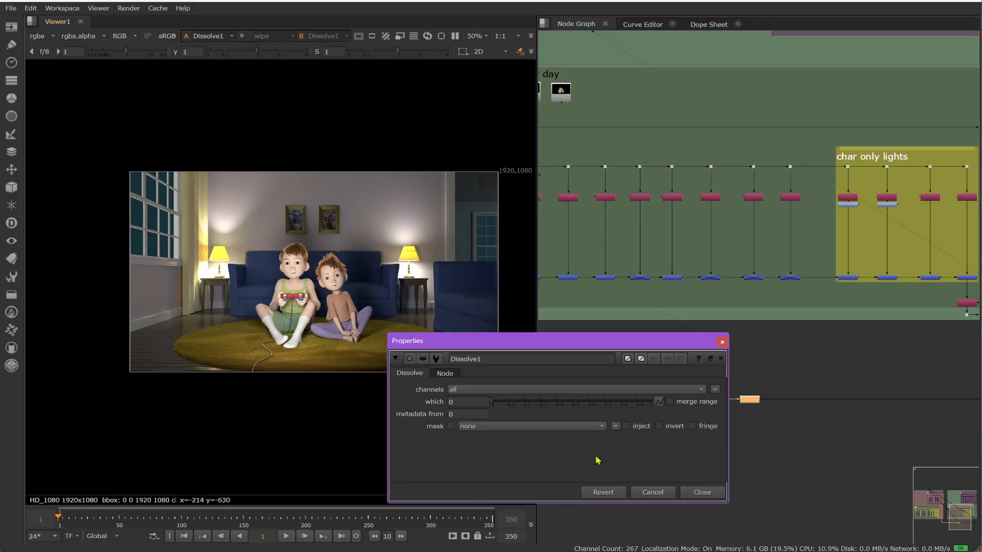
right_click(462, 402)
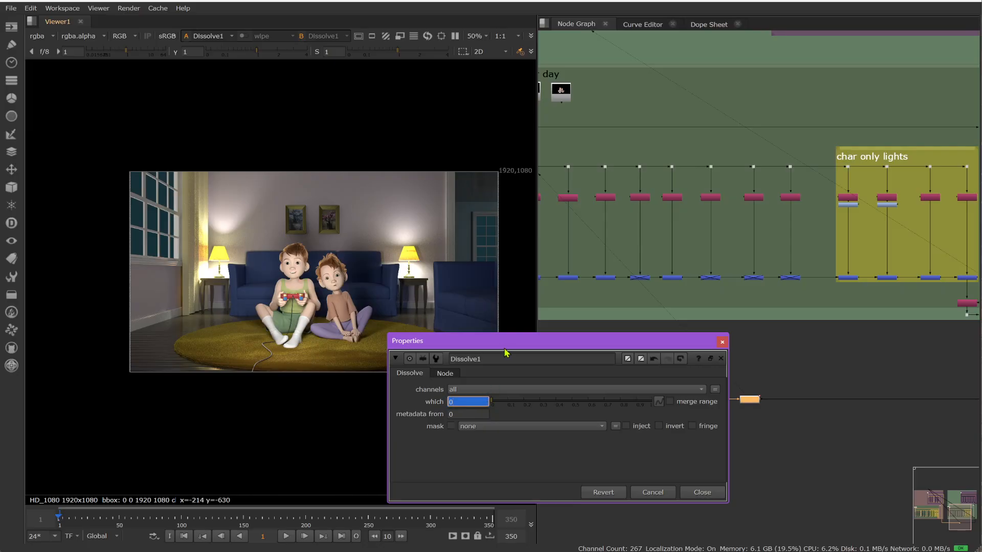
left_click_drag(505, 350, 721, 61)
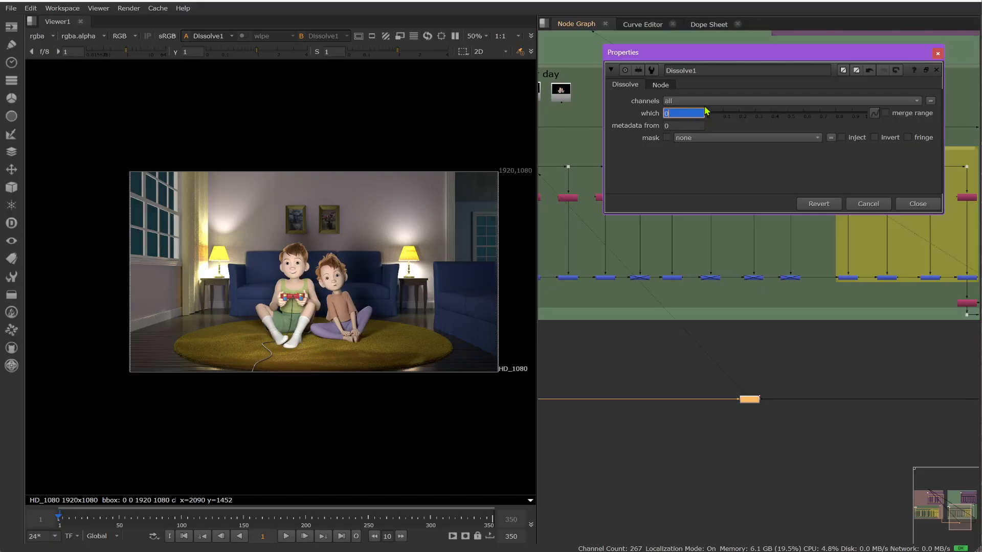
left_click_drag(718, 115, 606, 109)
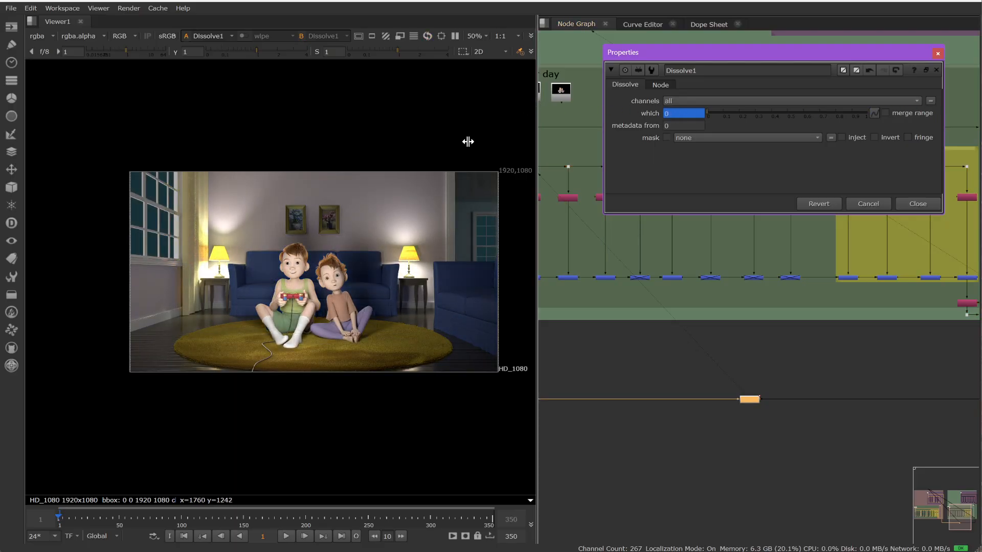
- Go to frame 350 and set another keyframe of 0 on the Dissolve's which value
left_click(494, 521)
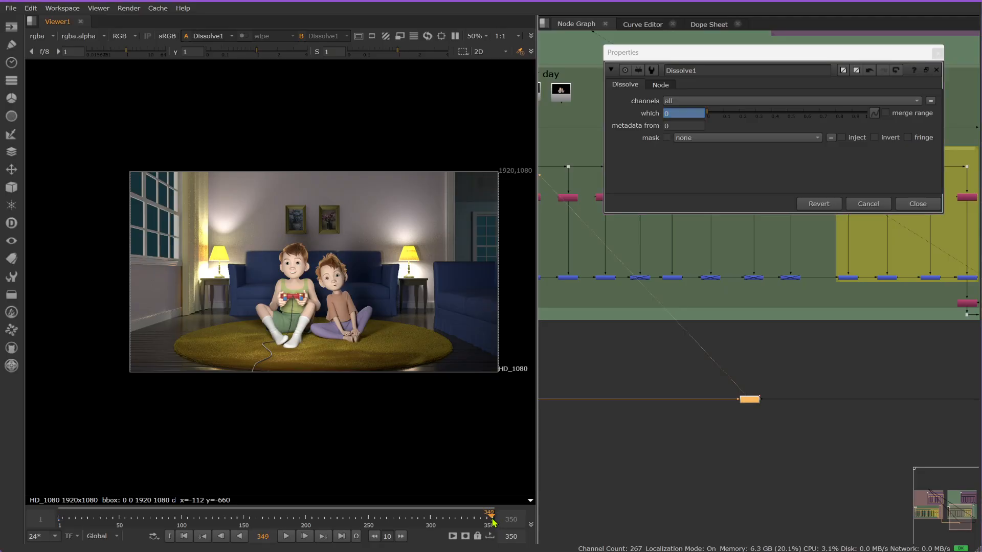
left_click(496, 521)
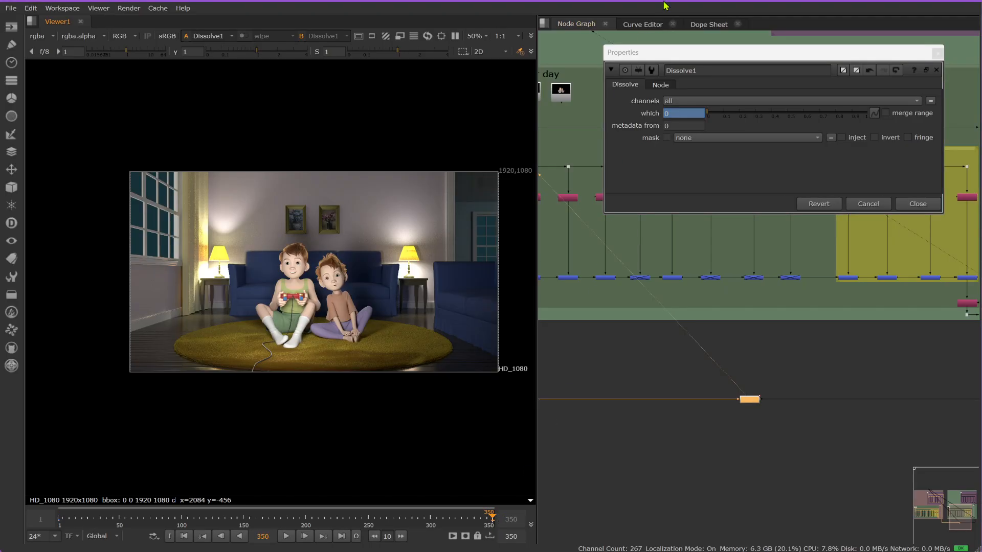
left_click(692, 112)
right_click(692, 112)
left_click(711, 115)
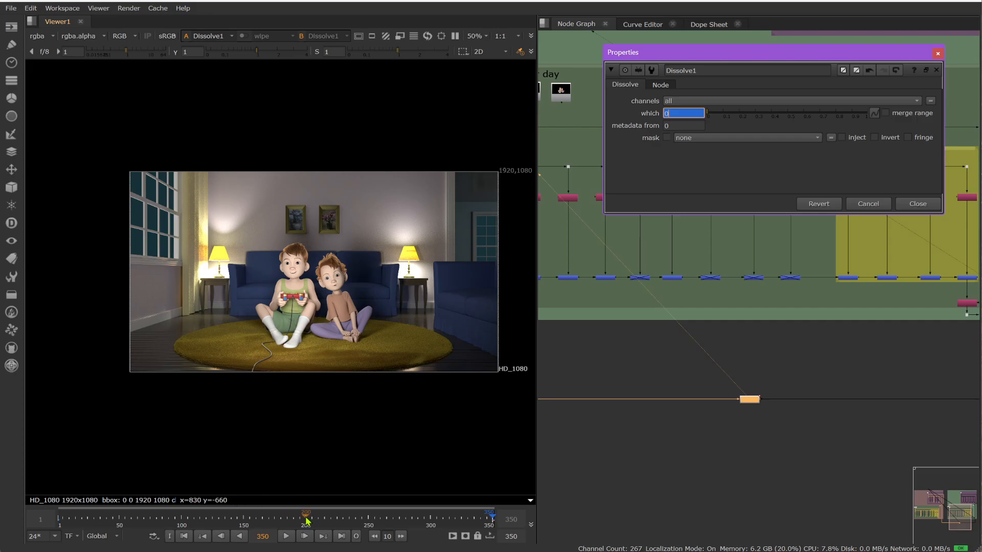
- Keyframe the Dissolve's which value at 0 on frame 50 and scrub through the first 50 frames
left_click(275, 523)
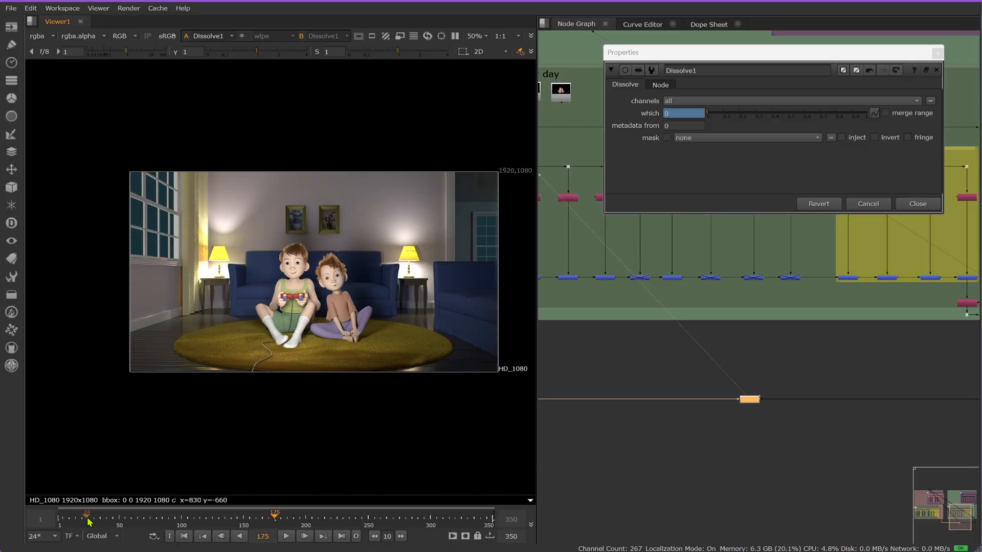
left_click(120, 522)
left_click(743, 116)
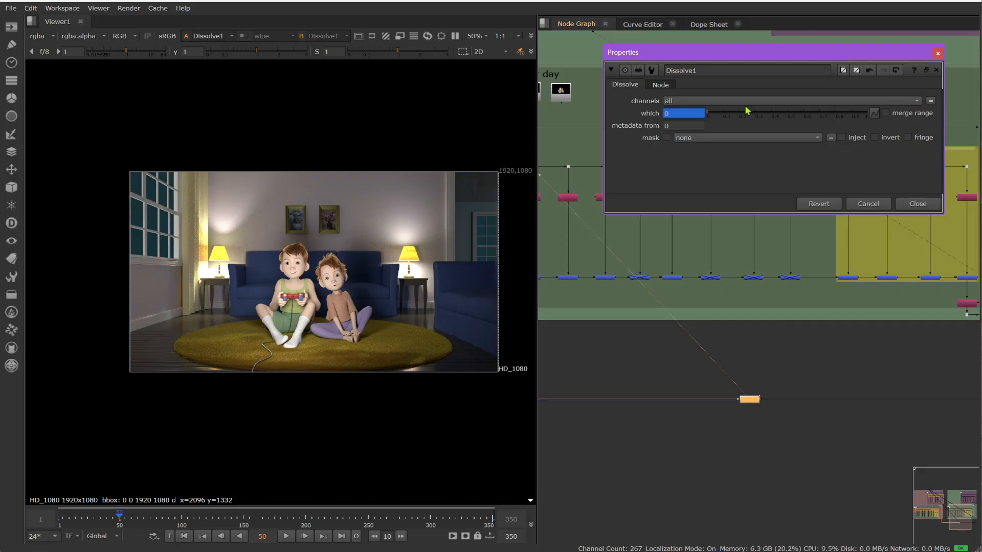
left_click_drag(752, 112, 467, 116)
left_click_drag(65, 520, 120, 520)
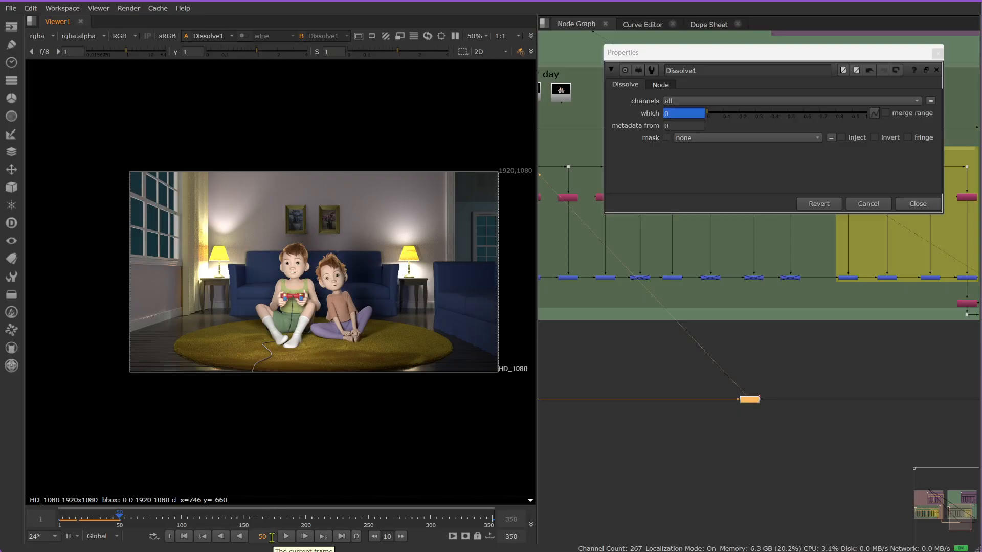
- Go to frame 150 and keyframe the Dissolve's which value at 1
left_click(307, 524)
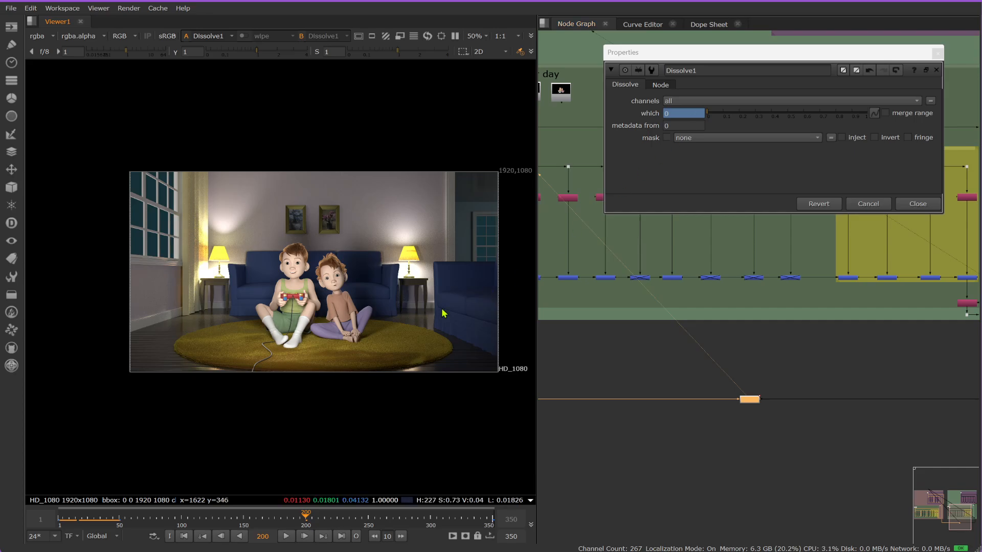
left_click(244, 524)
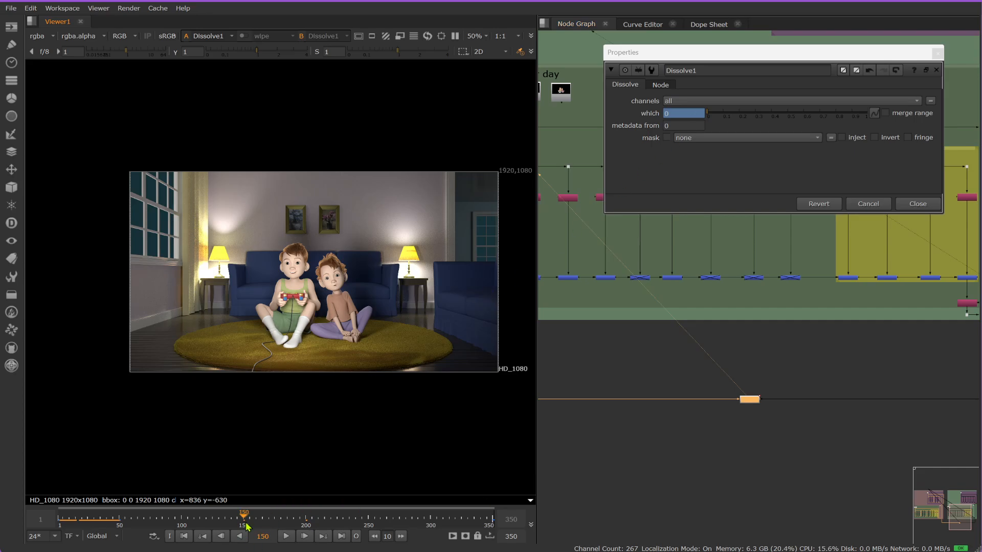
right_click(689, 112)
mouse_move(730, 258)
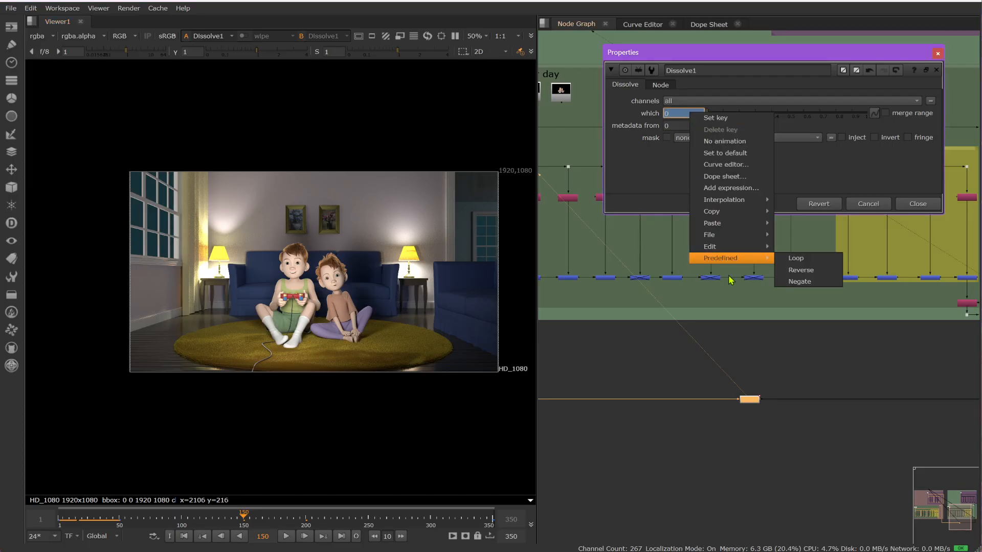
left_click(678, 194)
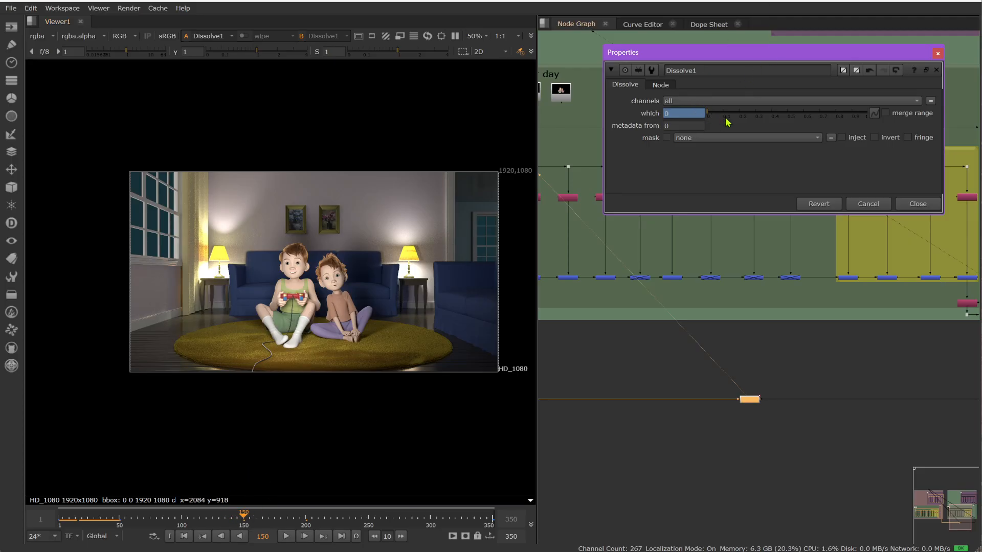
left_click_drag(723, 114, 884, 107)
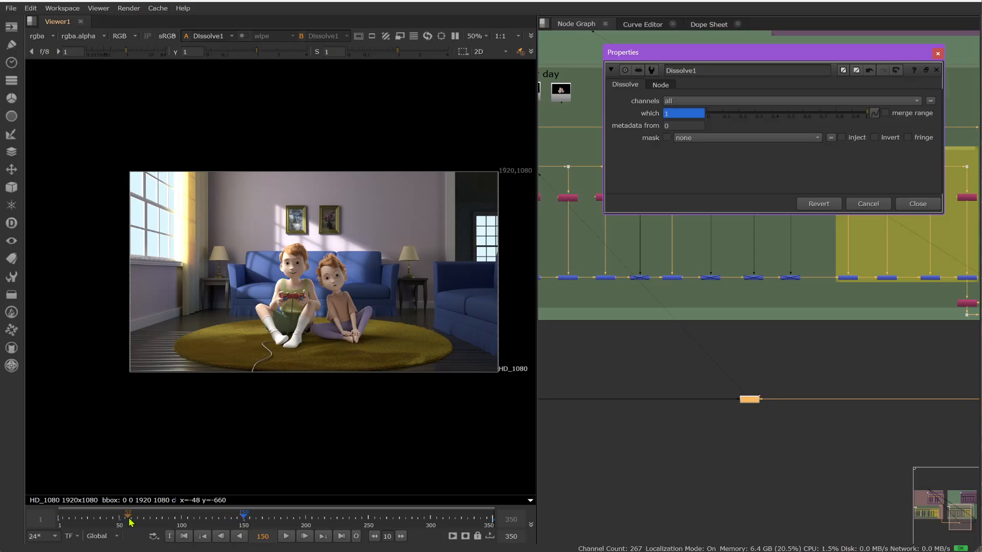
- Scrub through the transition, and keyframe the Dissolve's which value at 1 on frame 200
left_click_drag(131, 522, 308, 527)
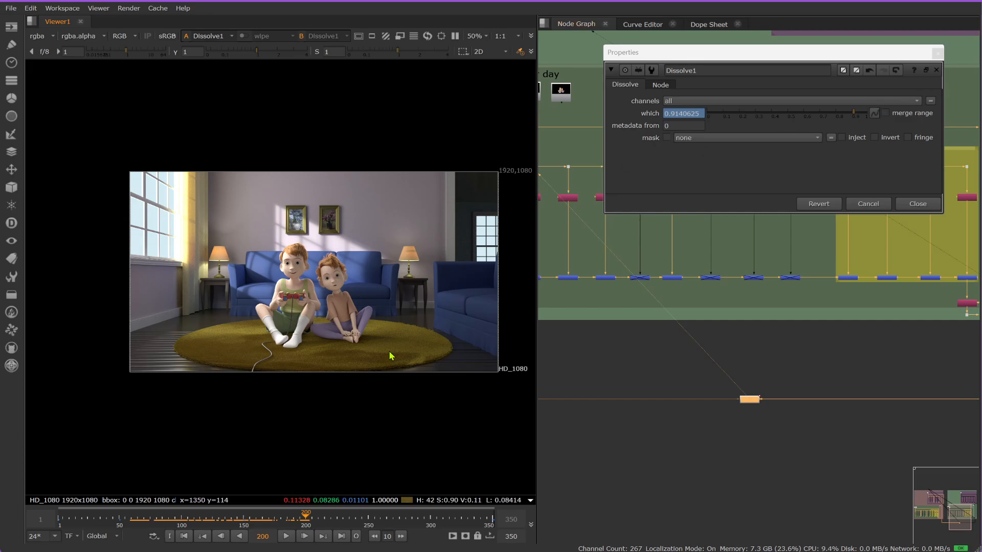
left_click(245, 522)
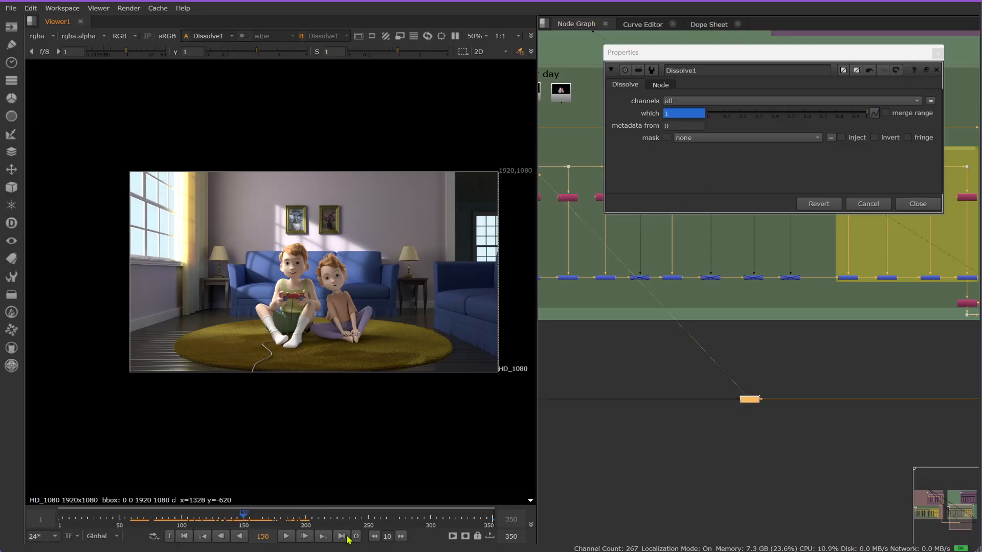
left_click(347, 536)
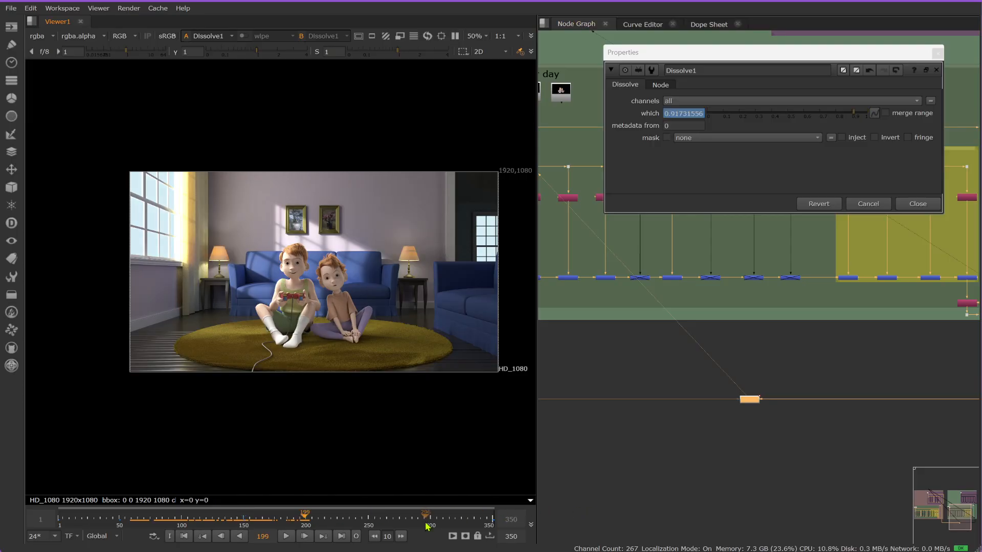
key("Right")
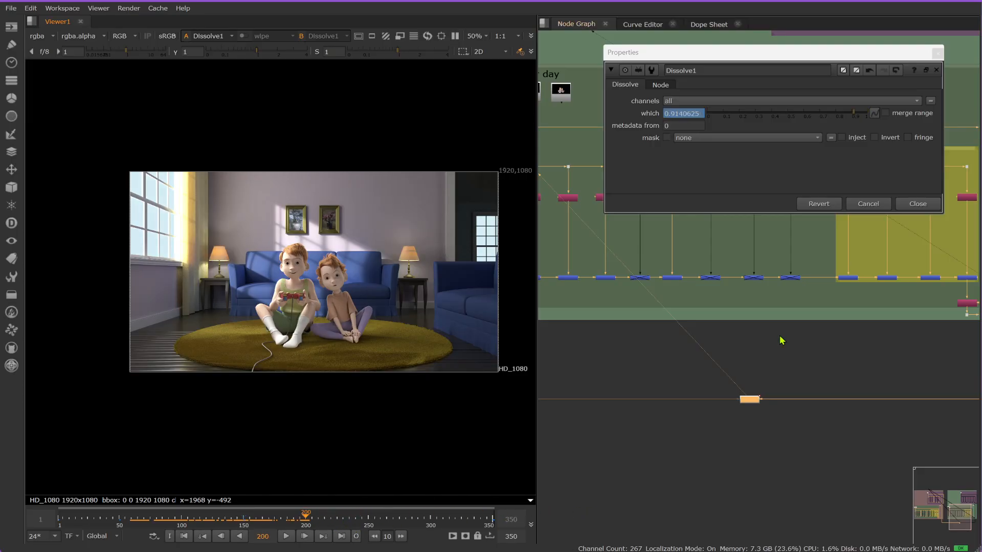
left_click_drag(854, 113, 926, 115)
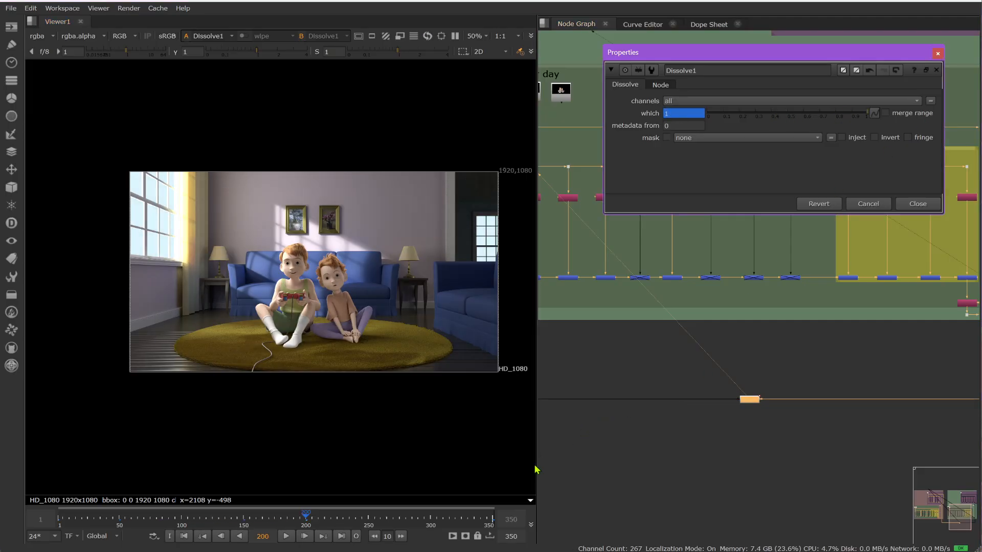
- Go to frame 300 and keyframe the Dissolve's which value at 0
left_click(431, 521)
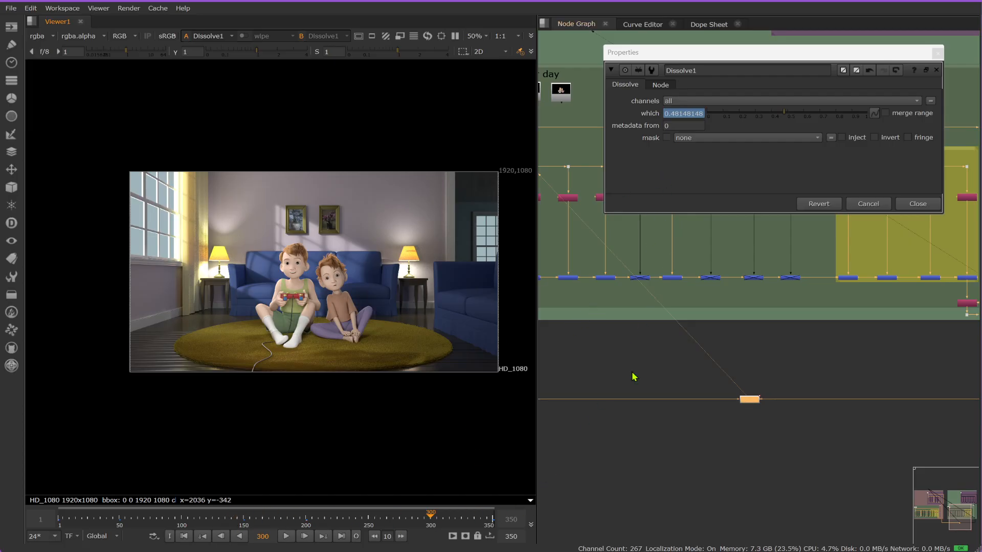
type("0")
key("Return")
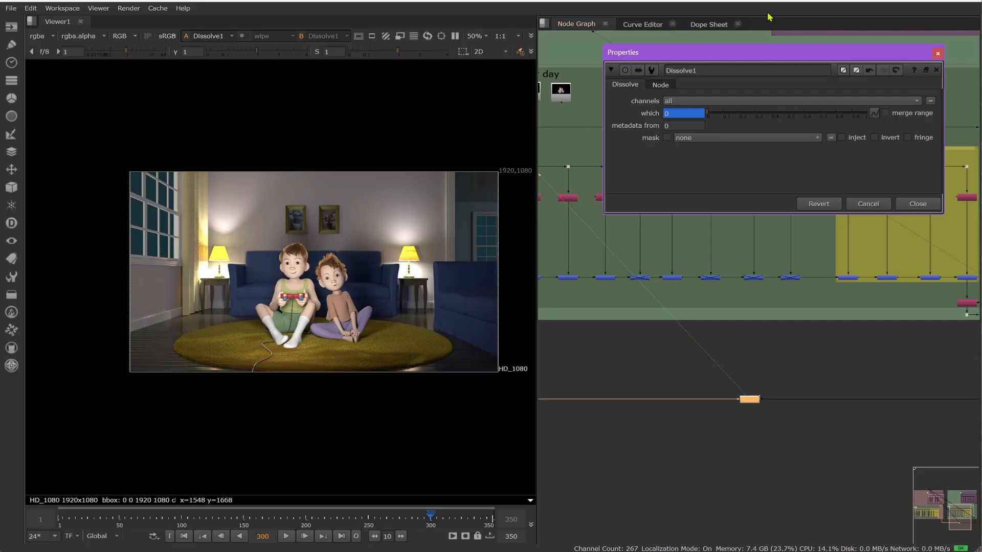
- Examine the shape of the Dissolve's which animation in the Curve Editor, with the properties moved clear of the graph
left_click(649, 24)
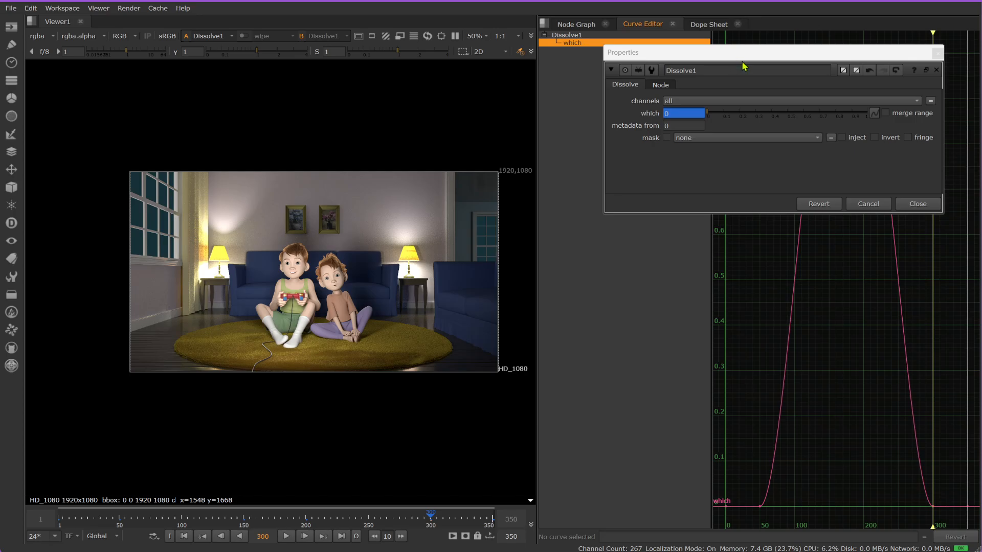
left_click_drag(743, 56, 211, 53)
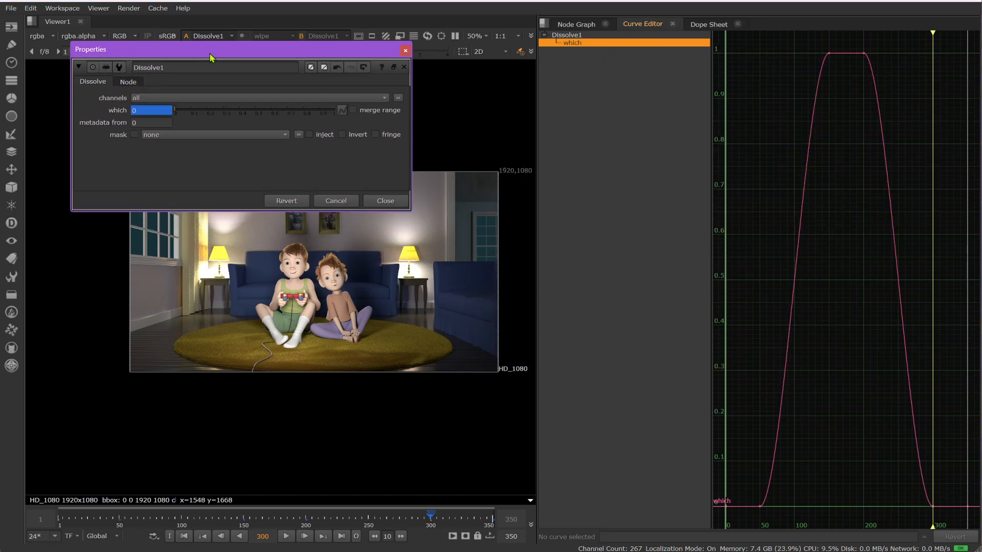
scroll(768, 347, "down", 2)
scroll(817, 361, "down", 2)
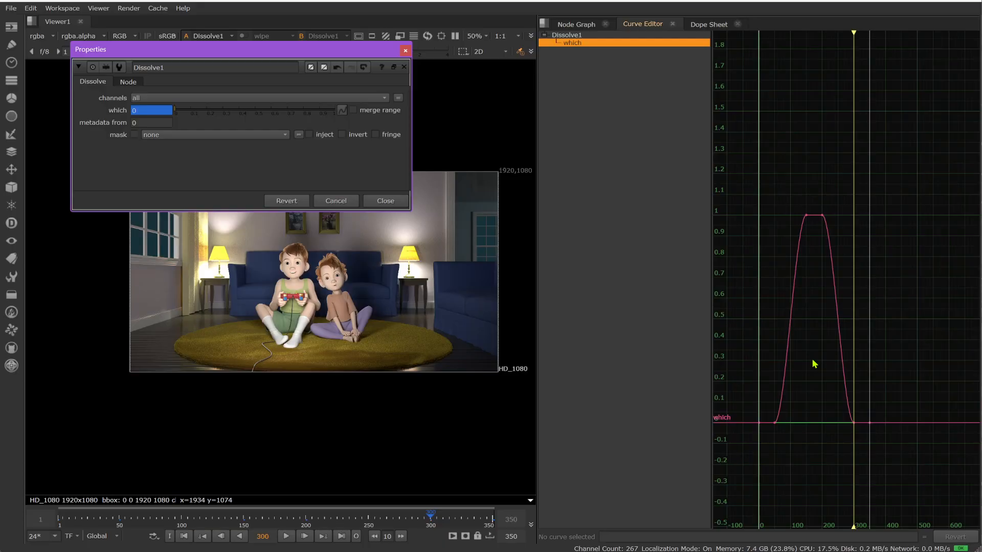
scroll(785, 380, "up", 2)
scroll(789, 400, "up", 3)
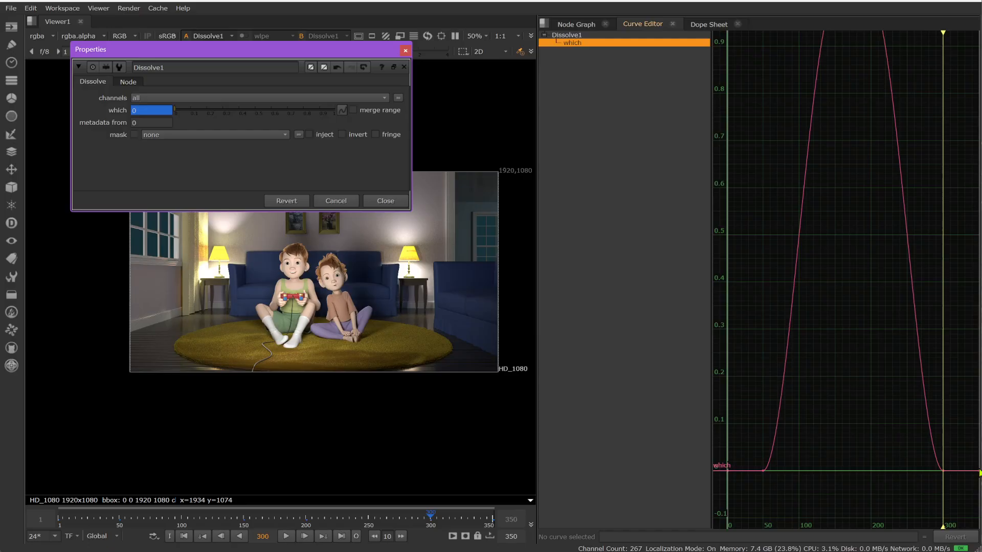
mouse_move(816, 452)
middle_mouse_down()
mouse_move(805, 445)
mouse_move(818, 450)
middle_mouse_up()
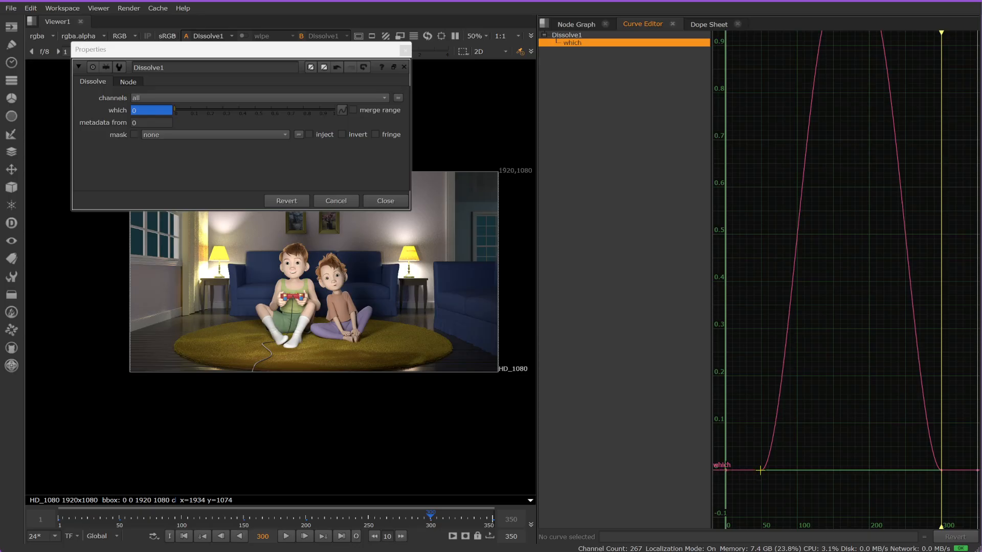
scroll(762, 470, "down", 3)
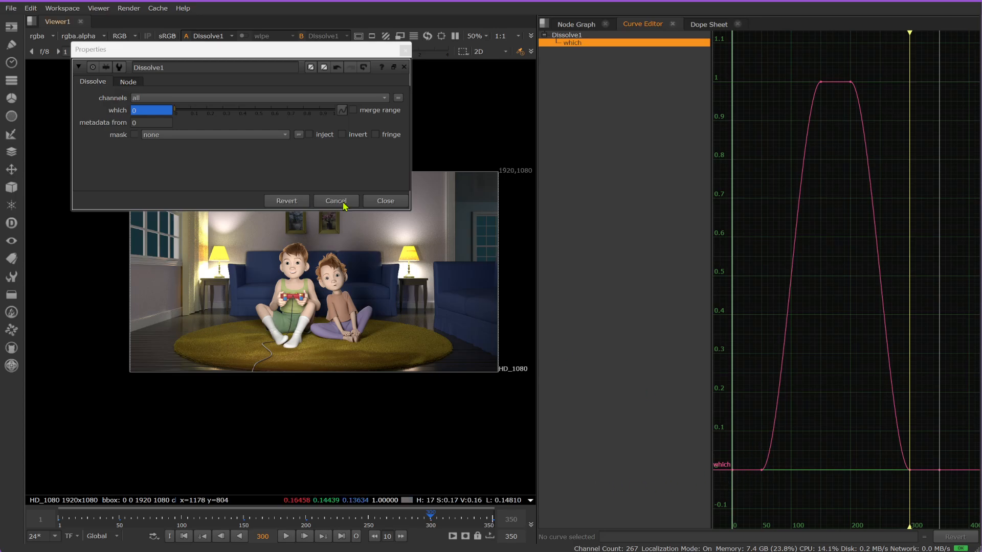
- Close the Dissolve's properties, go to frame 7, and check the Curve Editor while no node is open
left_click(386, 200)
left_click(69, 518)
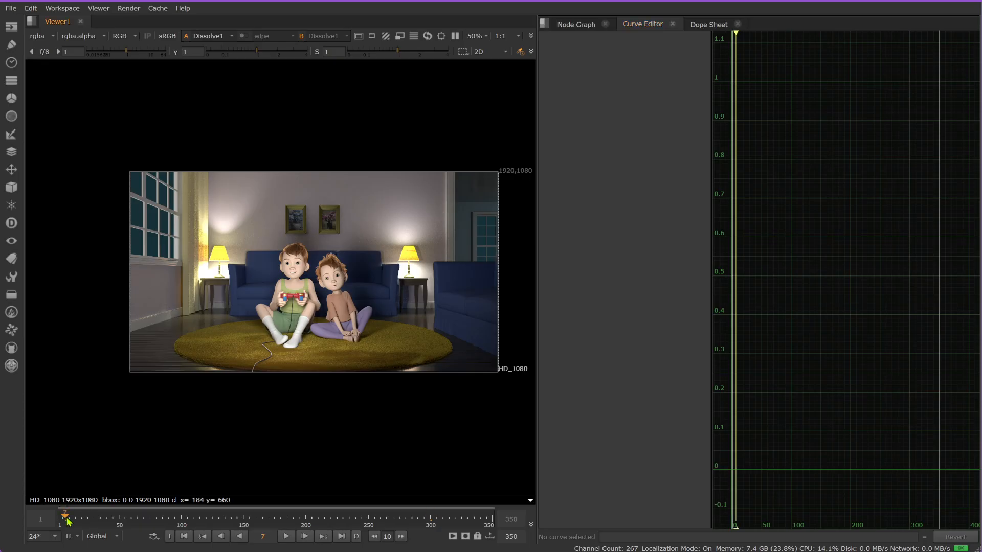
left_click(580, 27)
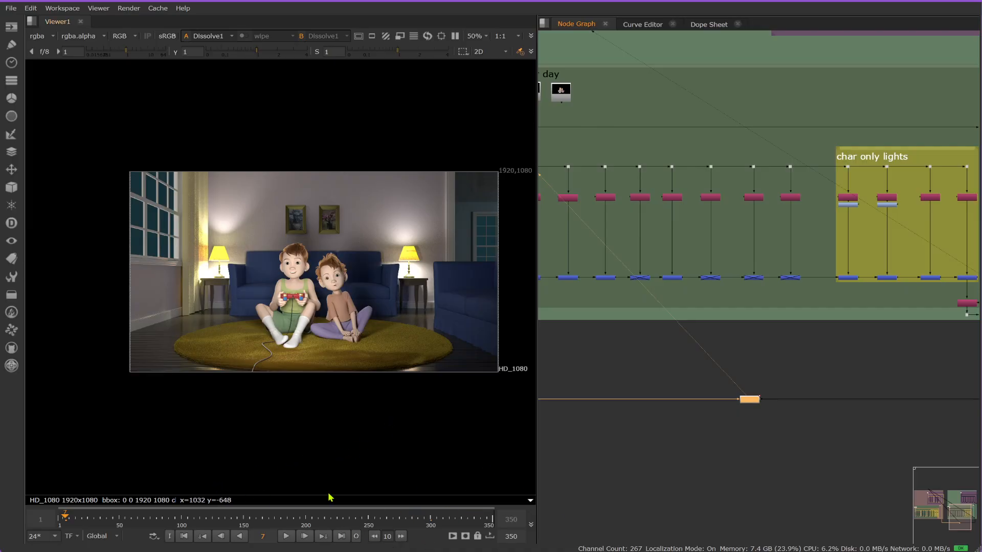
left_click(638, 25)
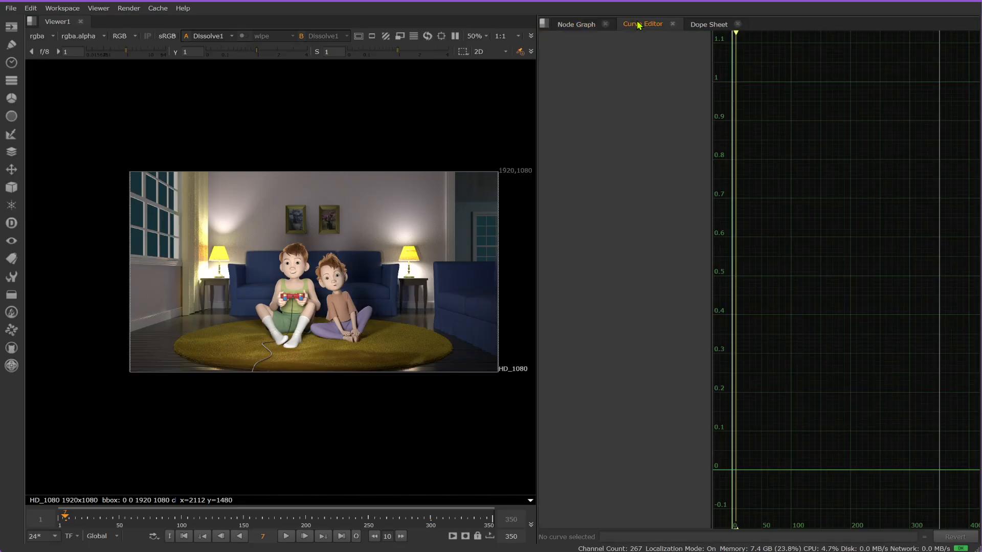
left_click(563, 24)
- Reopen the Dissolve's properties and display its which curve in the Curve Editor, with the floating properties moved off the graph
double_click(749, 400)
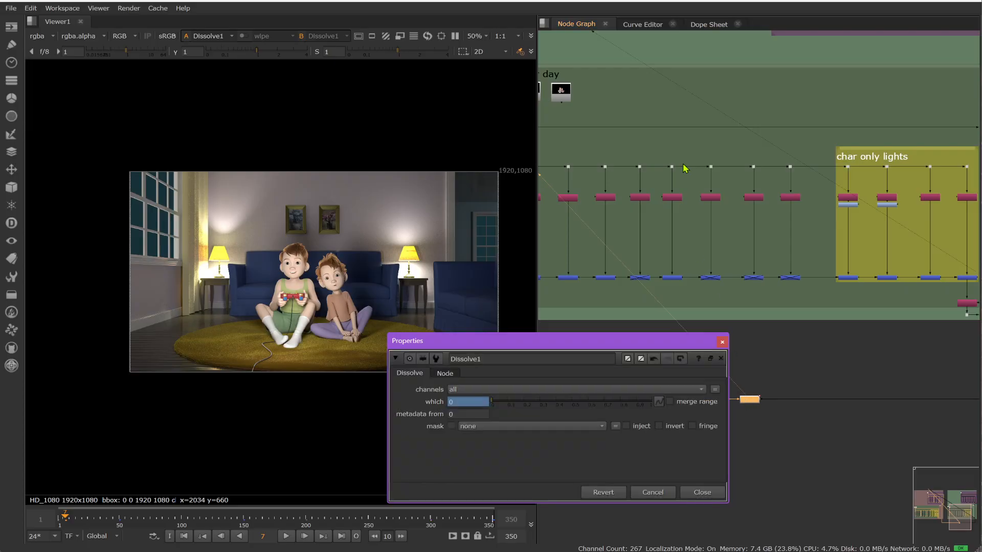
left_click(638, 26)
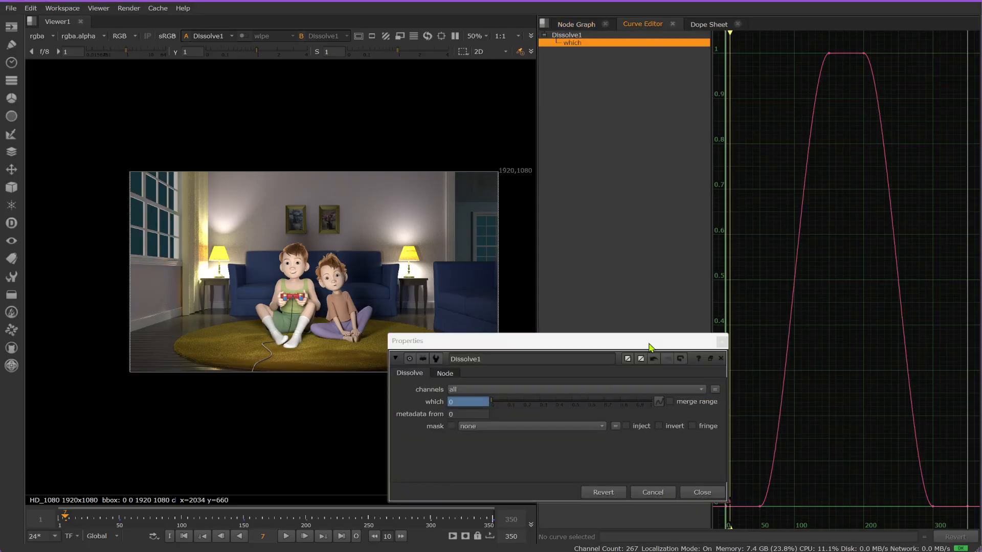
left_click_drag(650, 347, 447, 71)
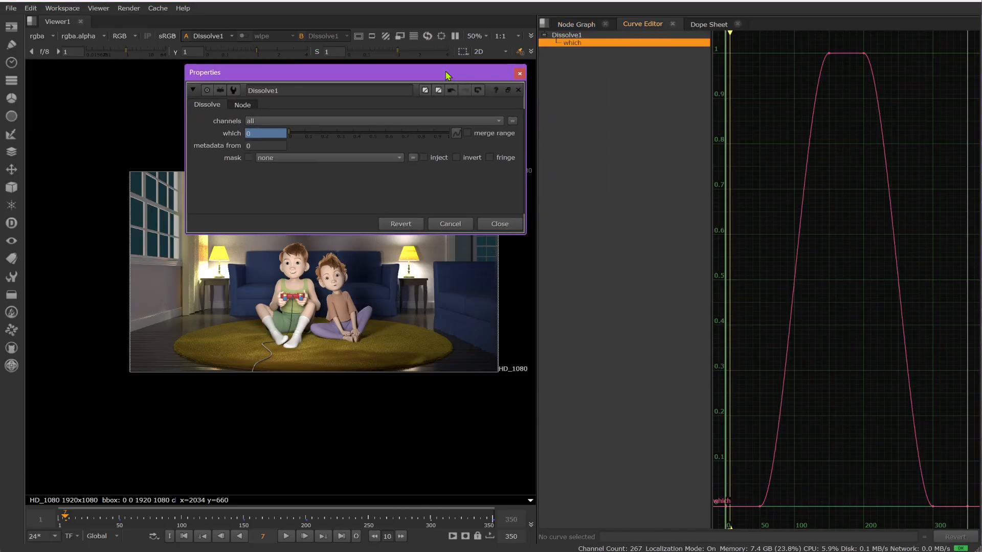
- Retime the which curve, moving its frame 50 key earlier, its frame 300 key to 322 and its first peak key to 149, and close the properties
left_click(760, 507)
left_click_drag(761, 507, 749, 507)
left_click_drag(861, 477, 949, 507)
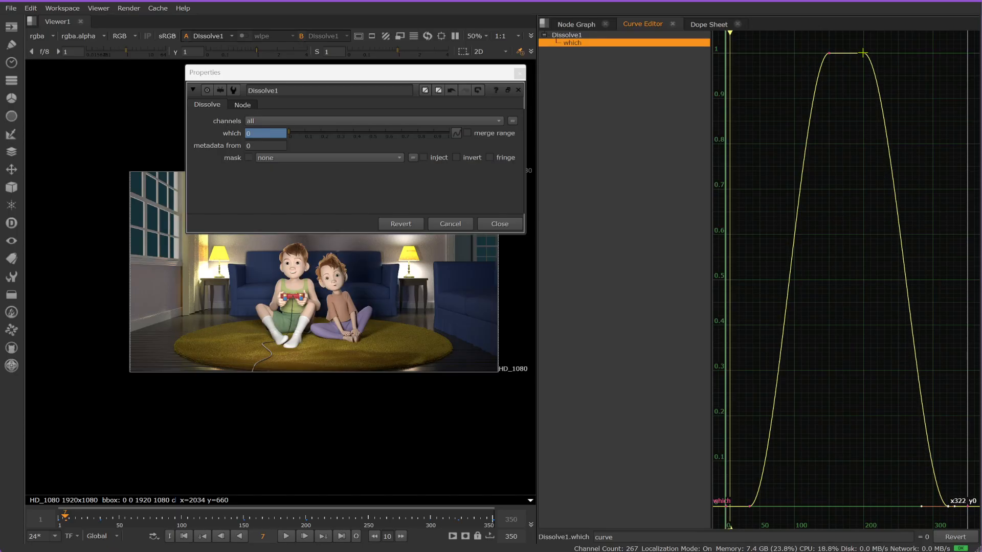
left_click_drag(863, 53, 828, 53)
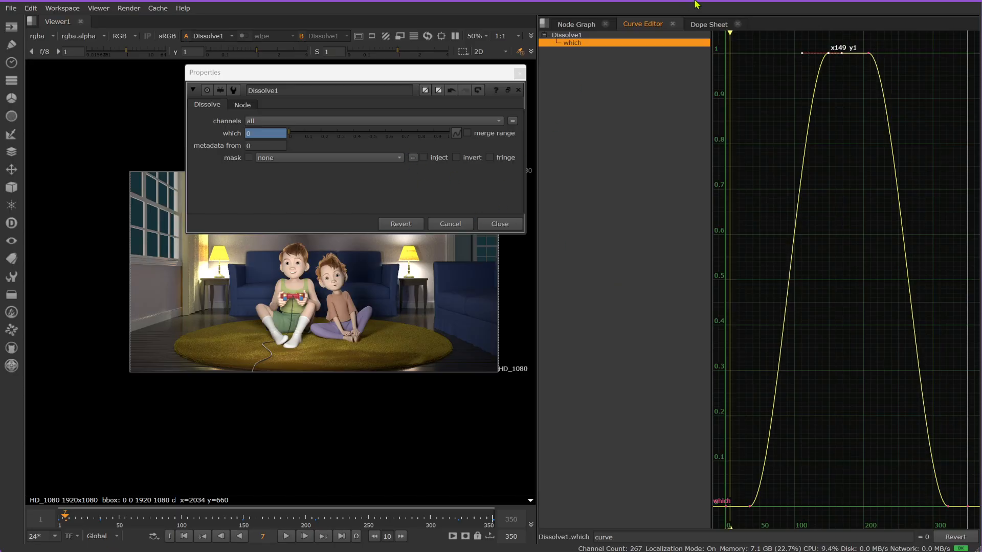
left_click(575, 25)
left_click(509, 227)
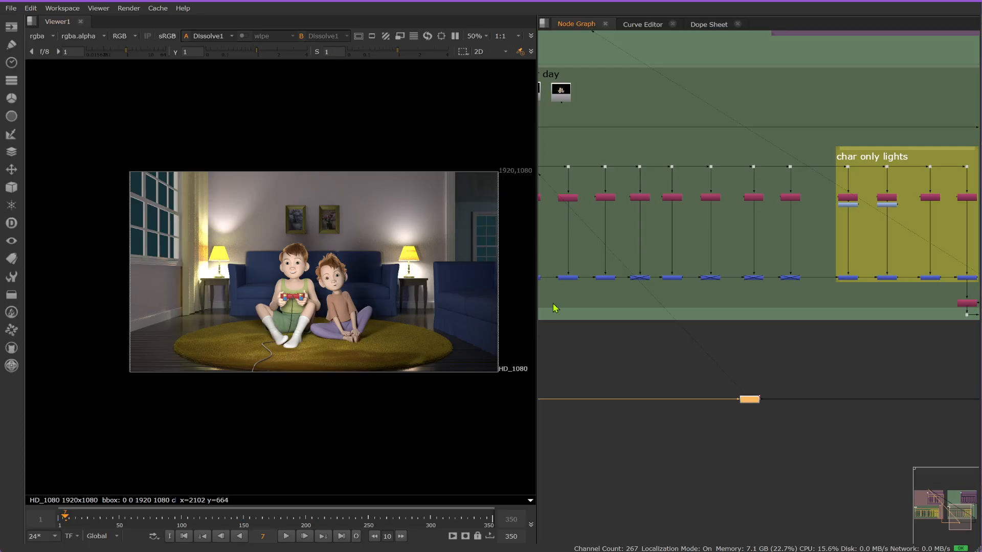